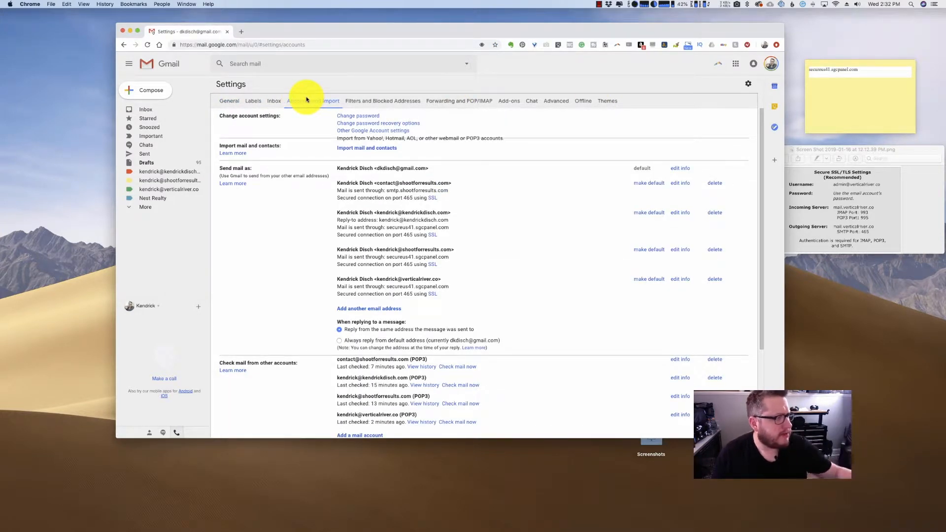
Step: Nudge the server-settings screenshot window slightly up and to the left
click(845, 150)
drag(845, 150, 840, 147)
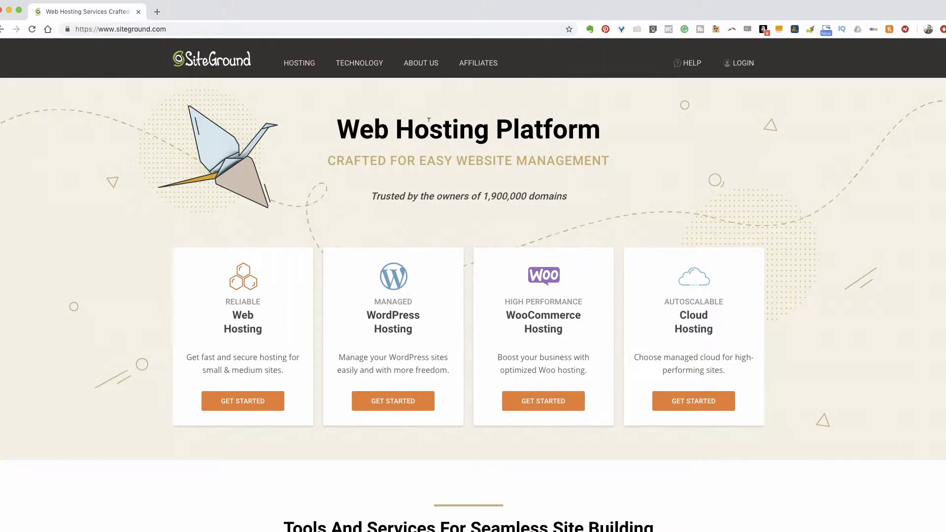
scroll(353, 120, down, 6)
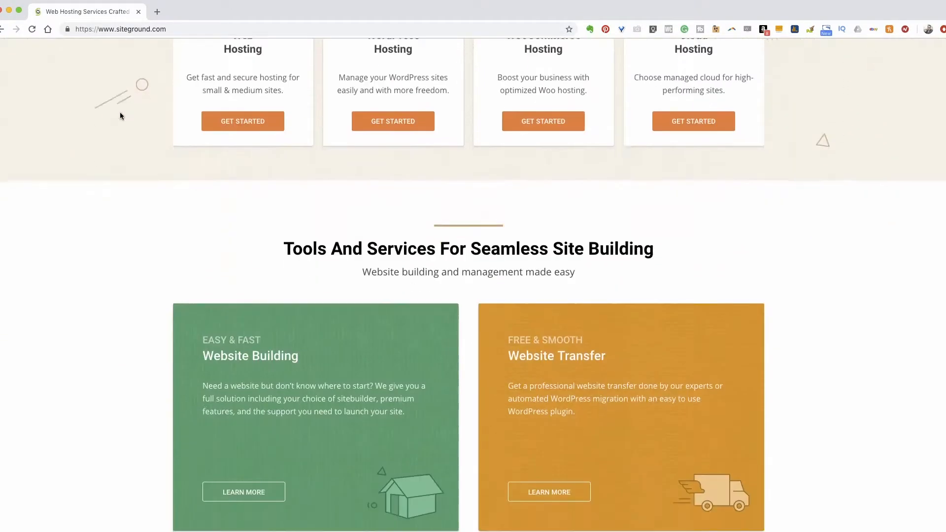
scroll(121, 113, down, 6)
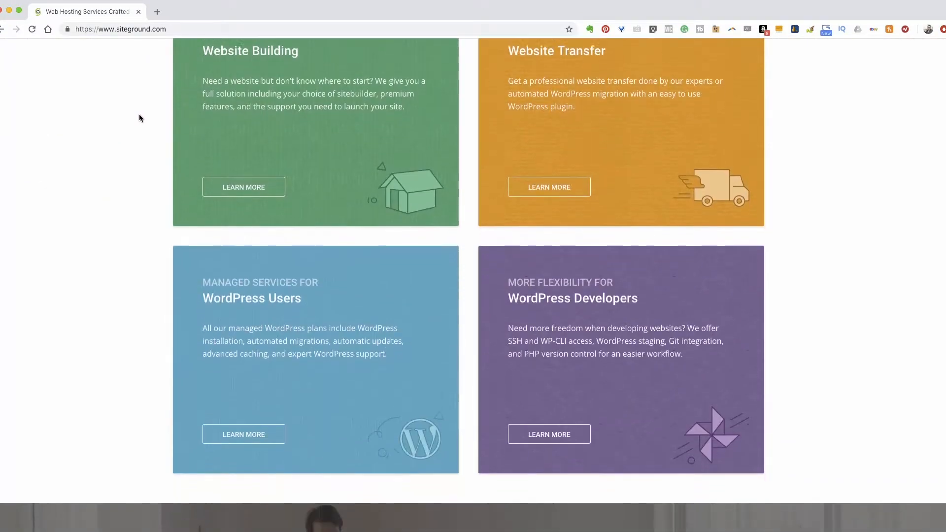
scroll(138, 115, down, 7)
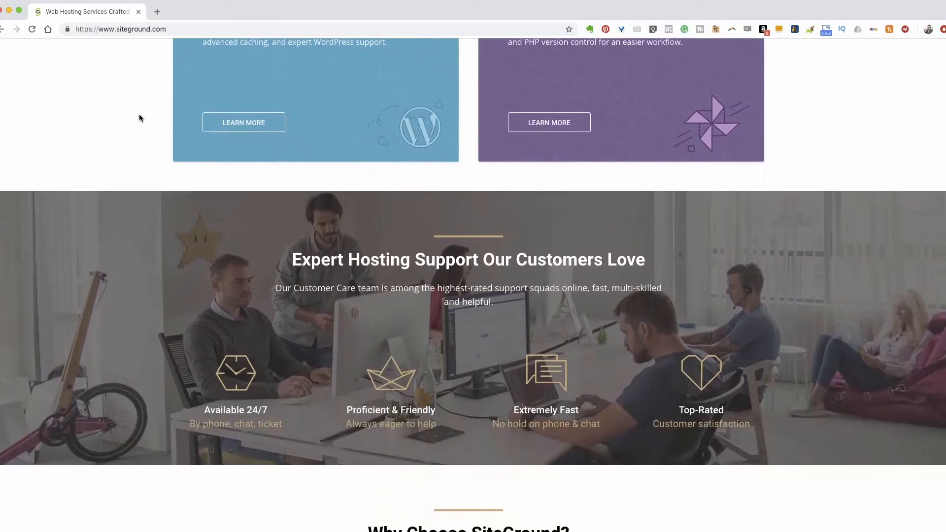
scroll(140, 117, down, 9)
scroll(140, 118, down, 3)
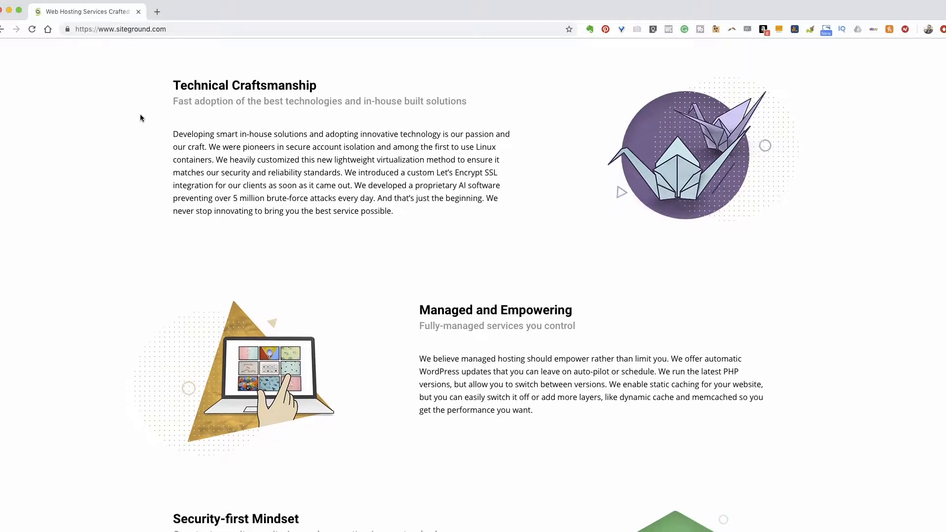
scroll(141, 117, down, 5)
scroll(140, 118, down, 6)
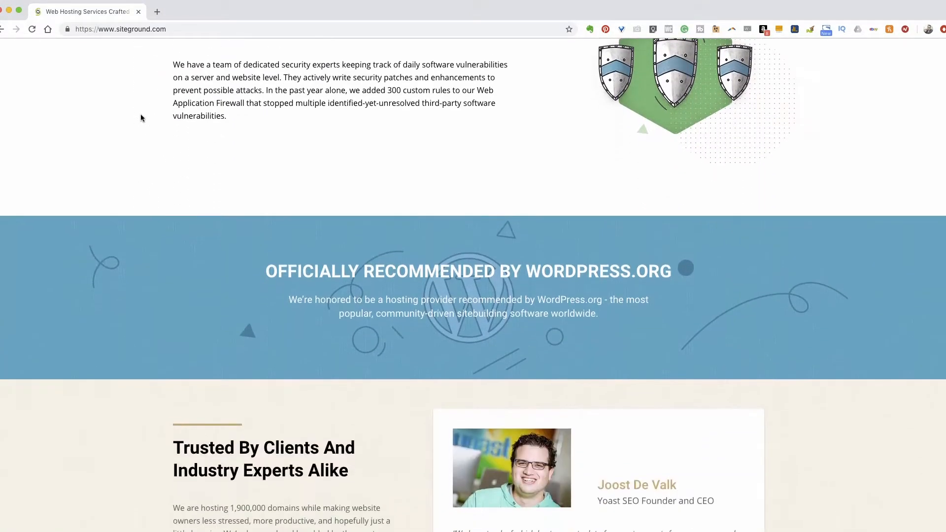
scroll(140, 117, down, 4)
scroll(141, 117, down, 4)
scroll(140, 117, up, 20)
scroll(141, 116, up, 10)
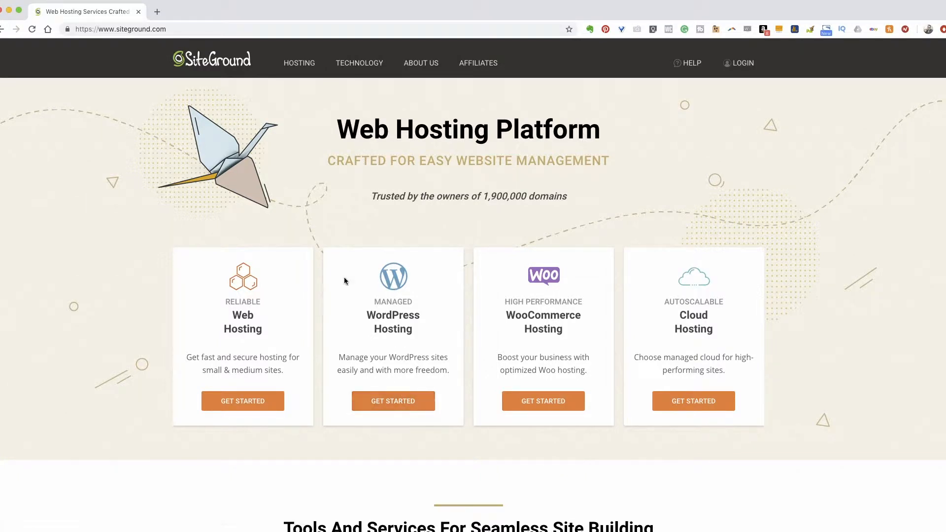
mouse_move(305, 67)
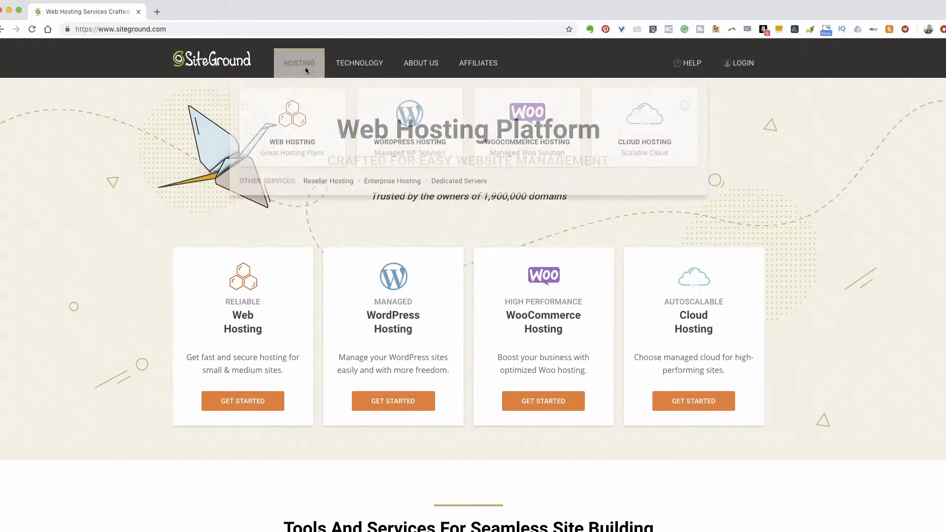
Step: Browse SiteGround's Web Hosting plans, then scroll through the Data Centers map page
click(292, 124)
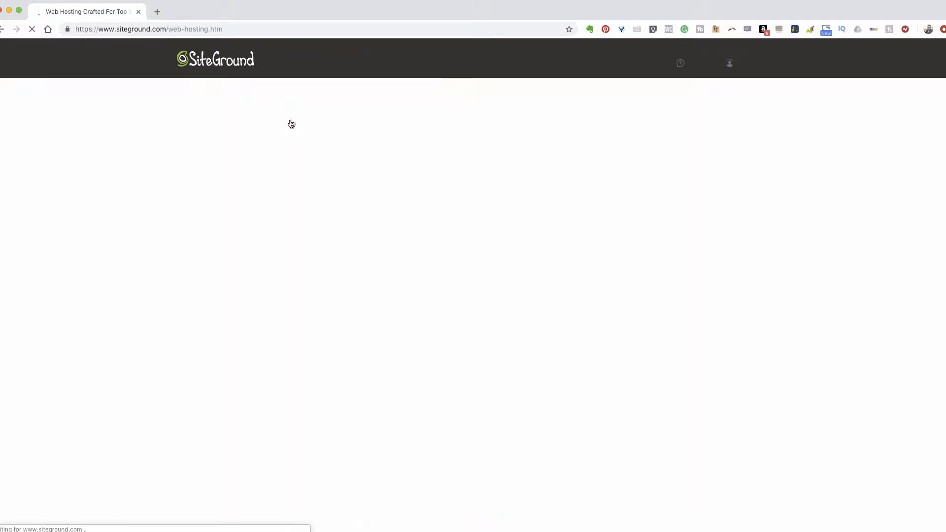
scroll(153, 173, down, 1)
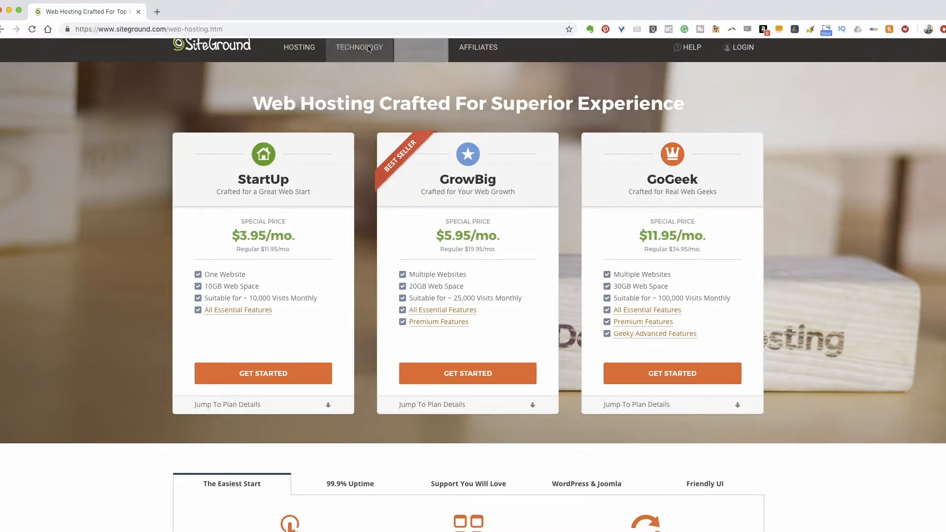
mouse_move(353, 45)
click(361, 114)
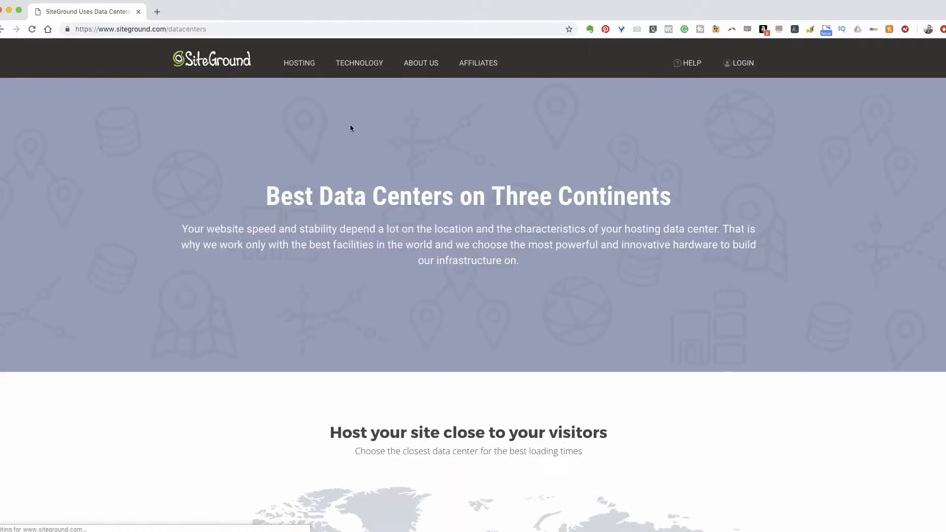
scroll(187, 139, down, 6)
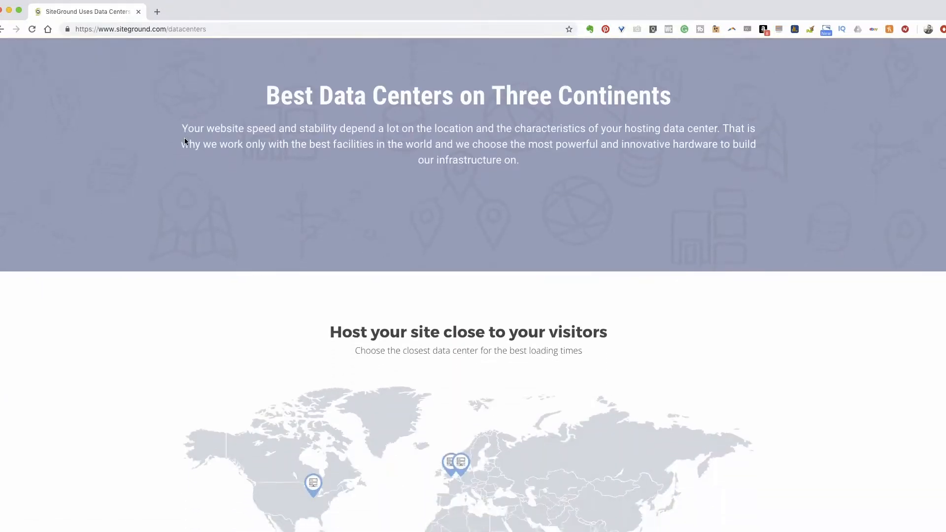
scroll(185, 142, down, 2)
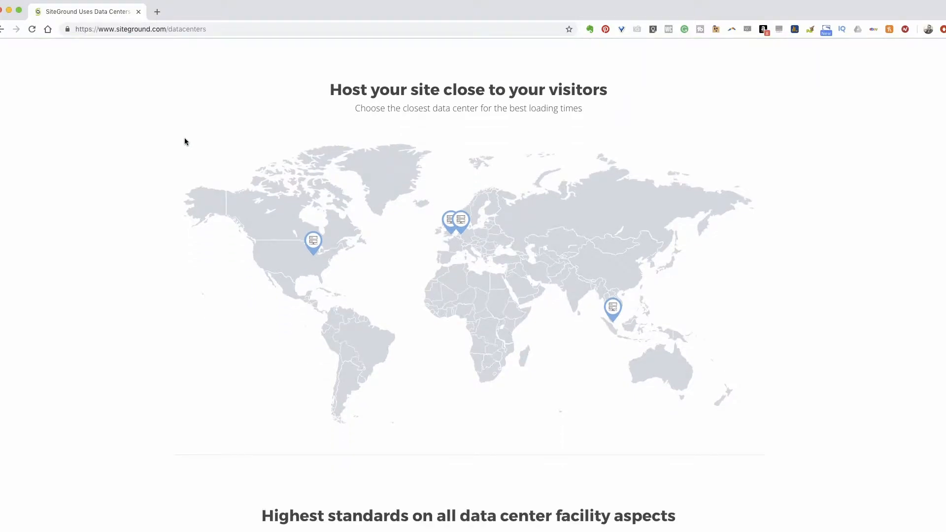
scroll(185, 142, down, 8)
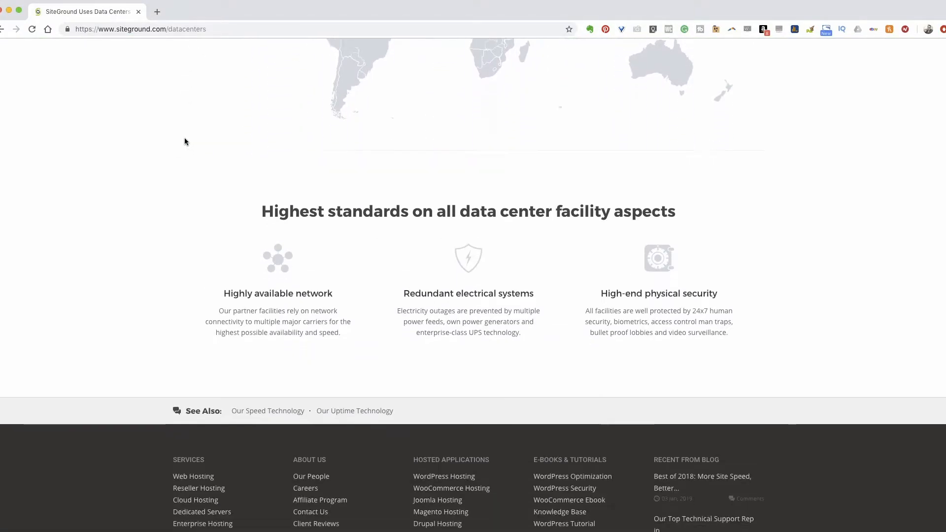
scroll(185, 141, up, 15)
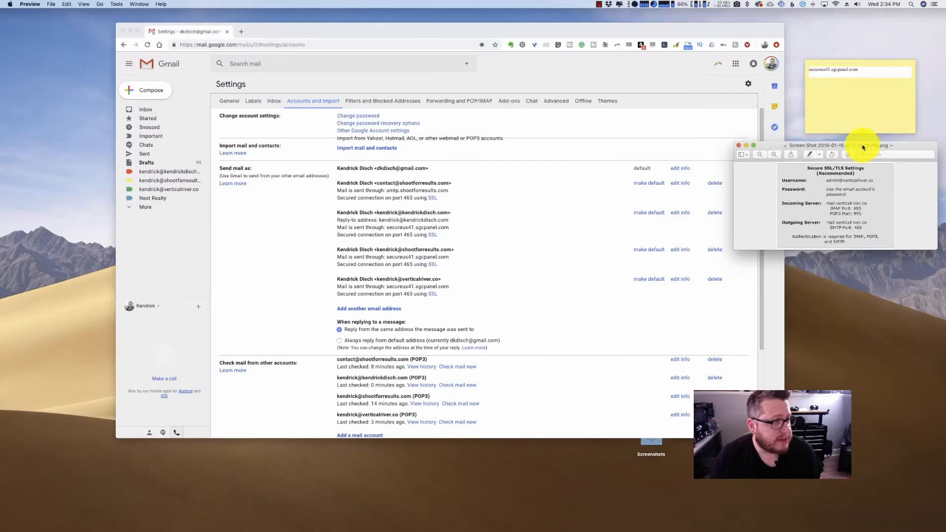
drag(863, 147, 862, 147)
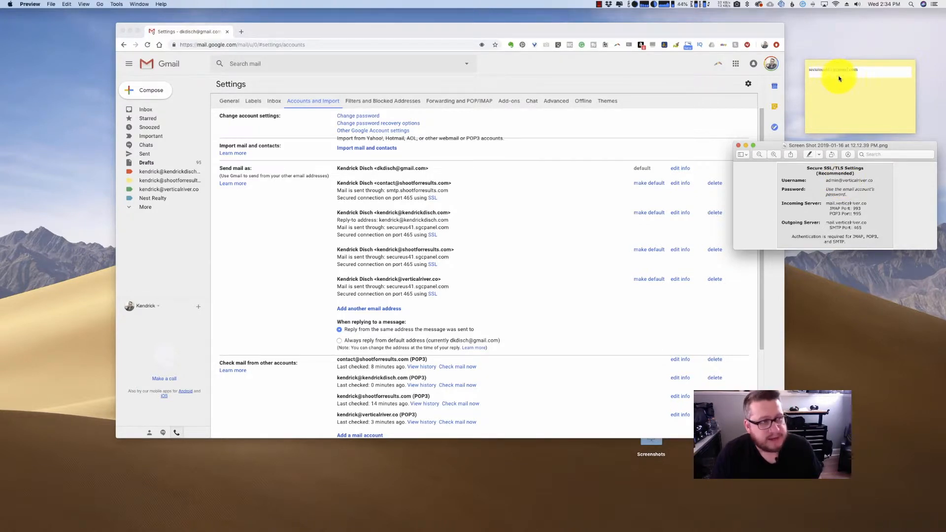
Step: Select the secureus41.sgcpanel.com server name on the sticky note, then choose 'Add a mail account'
click(821, 72)
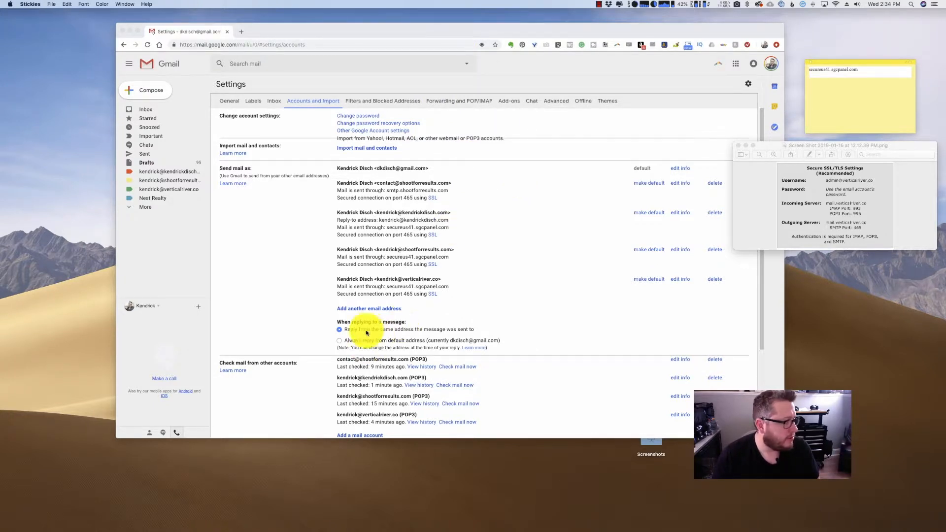
scroll(390, 355, down, 3)
click(361, 384)
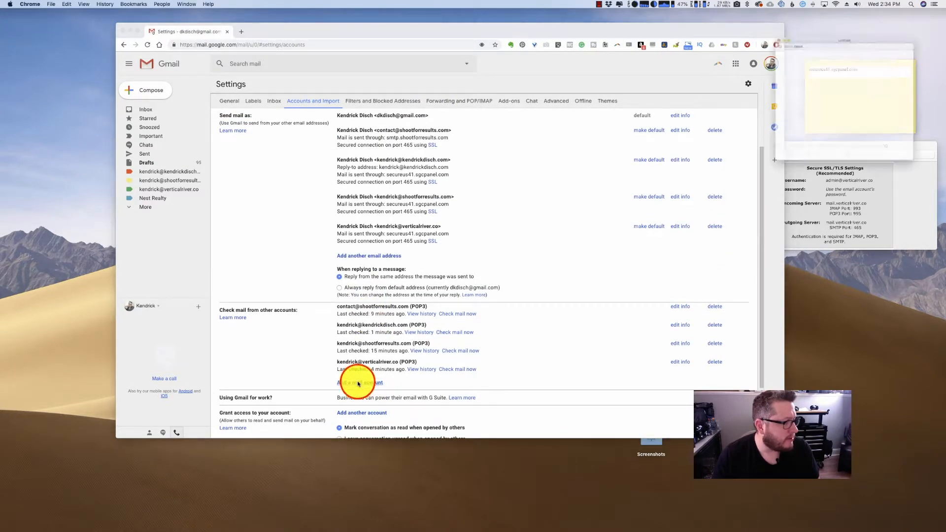
Step: Enter the domain's admin e-mail address as the new account and move past the address step
drag(819, 13, 712, 36)
click(689, 79)
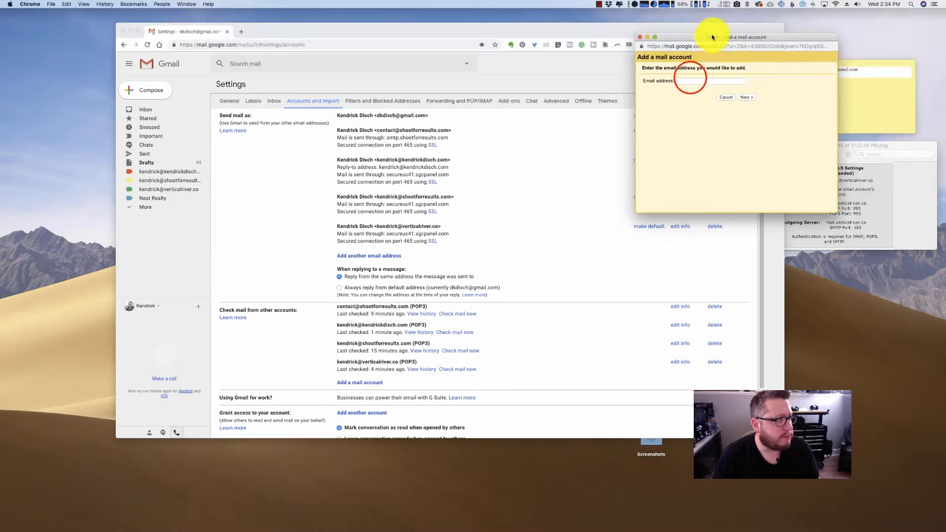
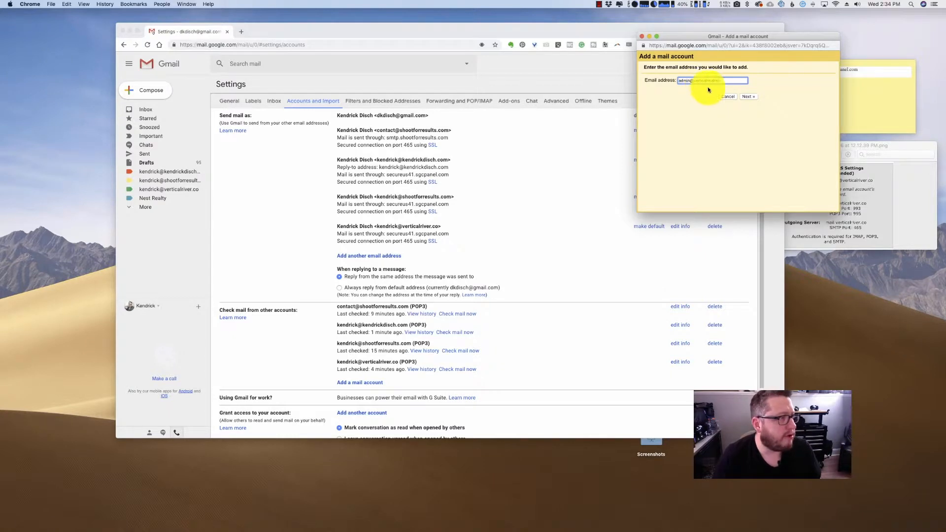
click(747, 97)
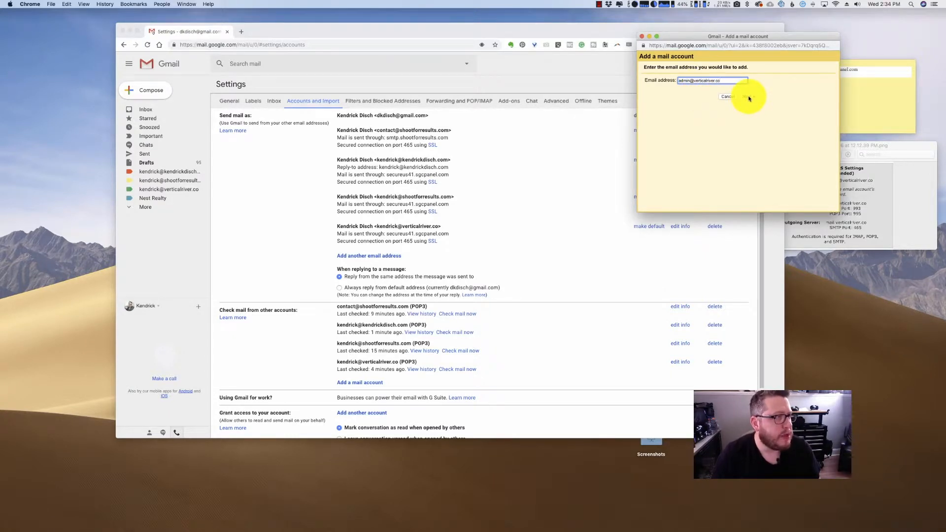
click(748, 98)
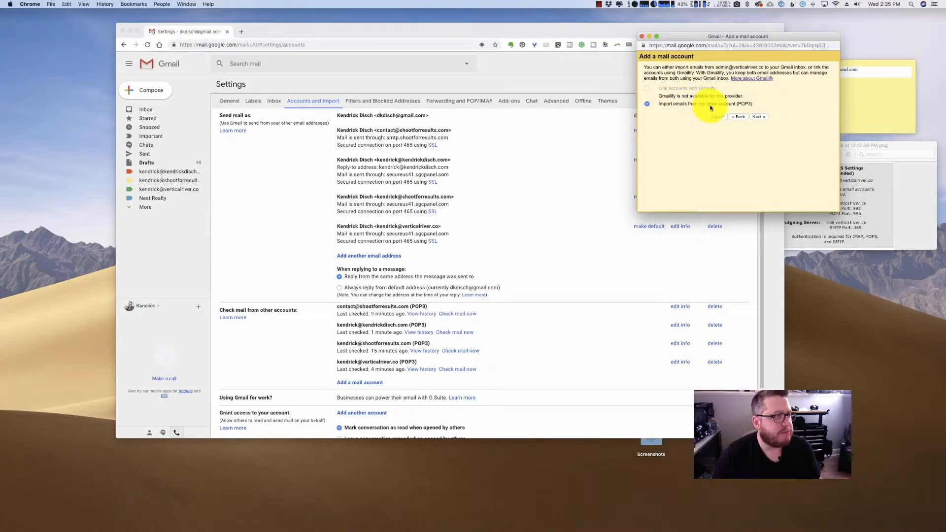
Step: Continue with POP3 import and place the popup beside the server-settings screenshot
click(758, 117)
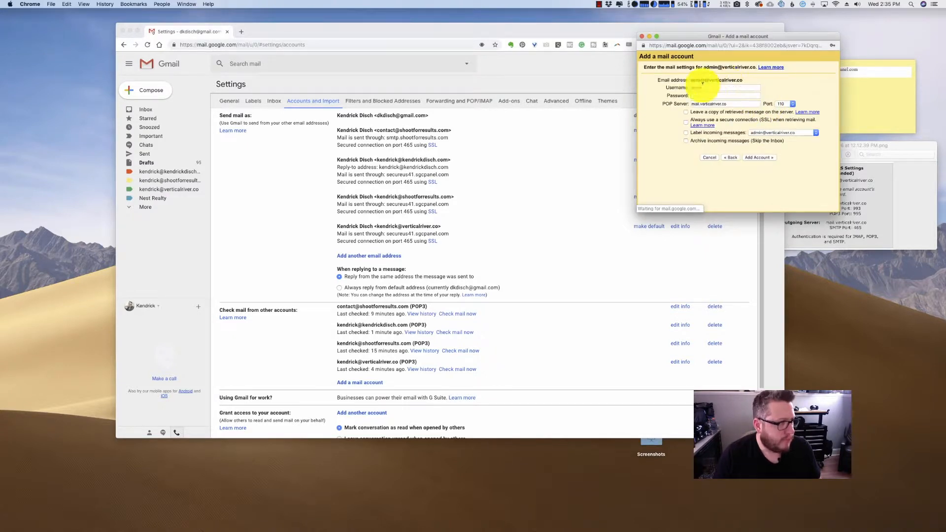
click(713, 87)
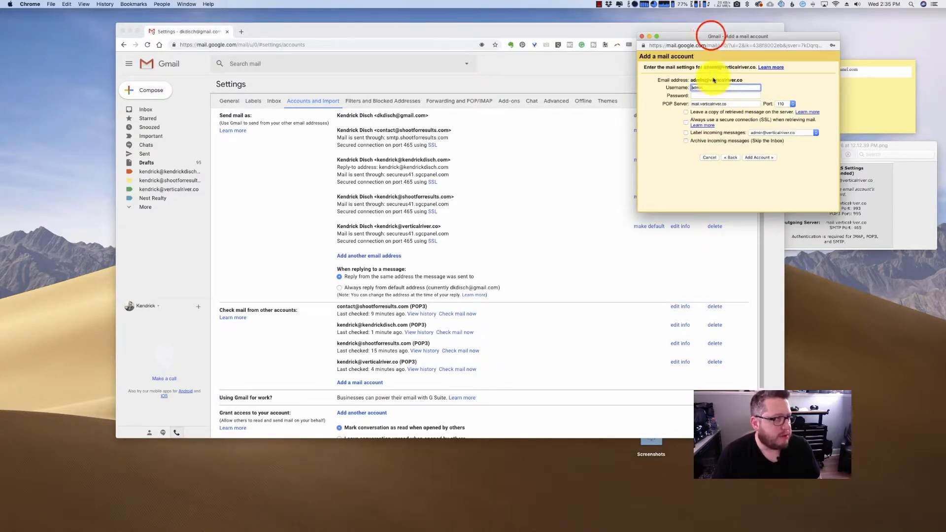
drag(712, 36, 673, 38)
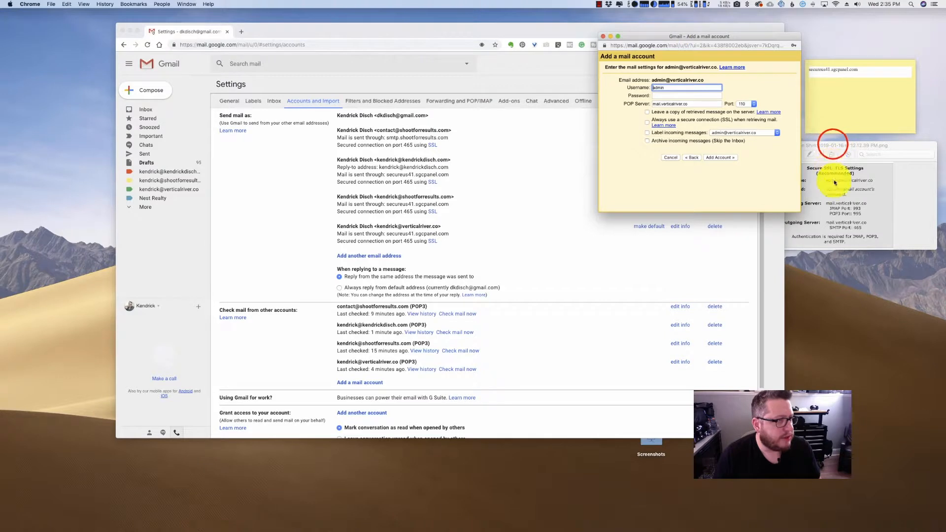
click(834, 147)
Step: Complete the full username and enter the account password, with the server-settings screenshot in front
click(669, 89)
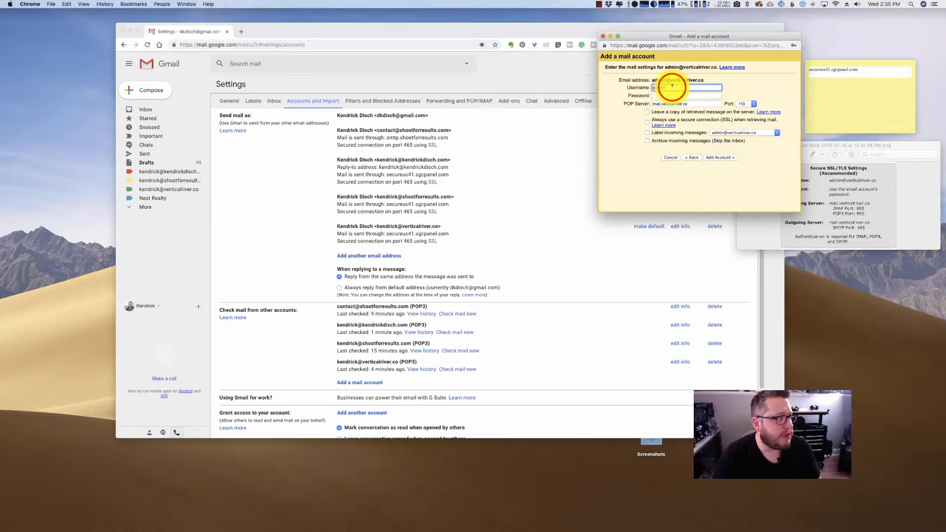
text(@verticalriver.co)
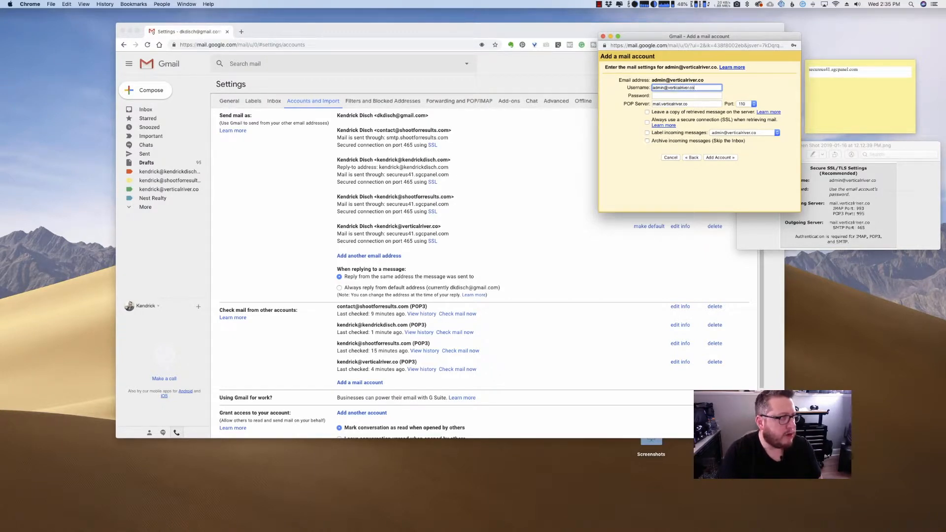
click(673, 95)
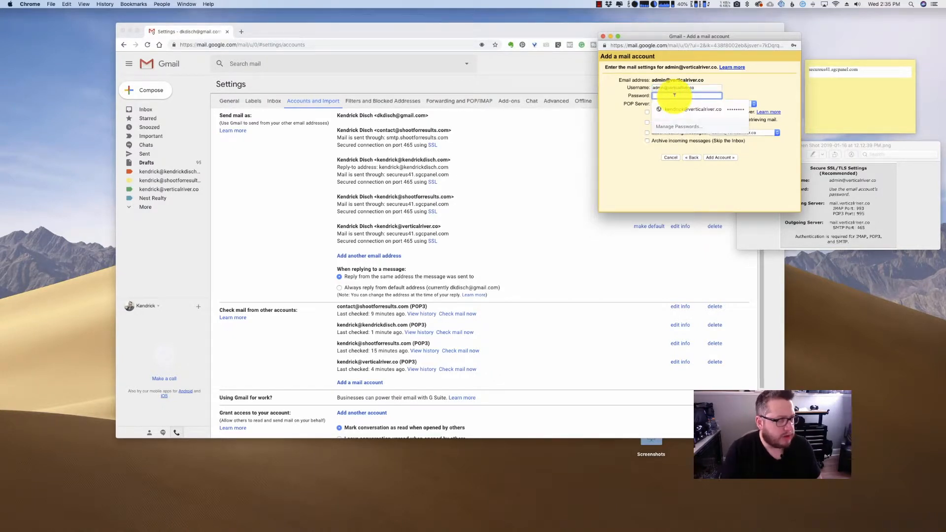
text(•)
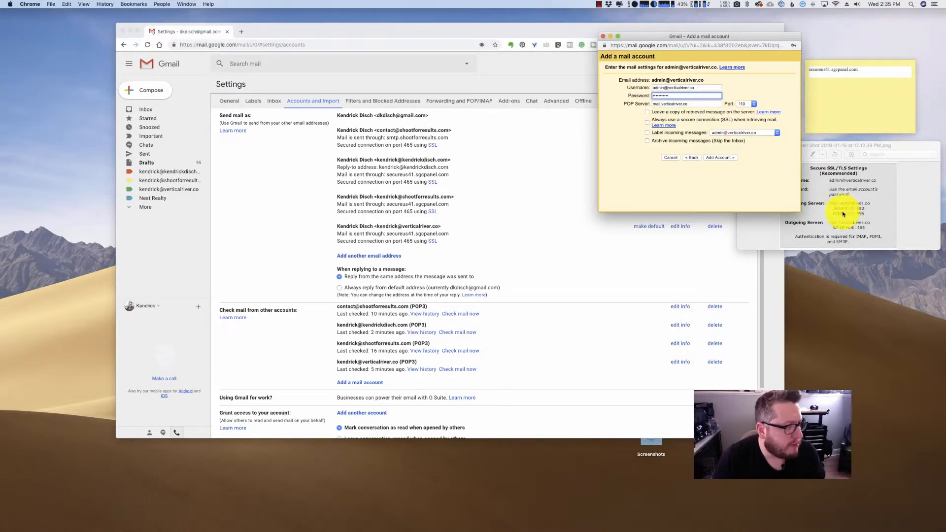
click(828, 146)
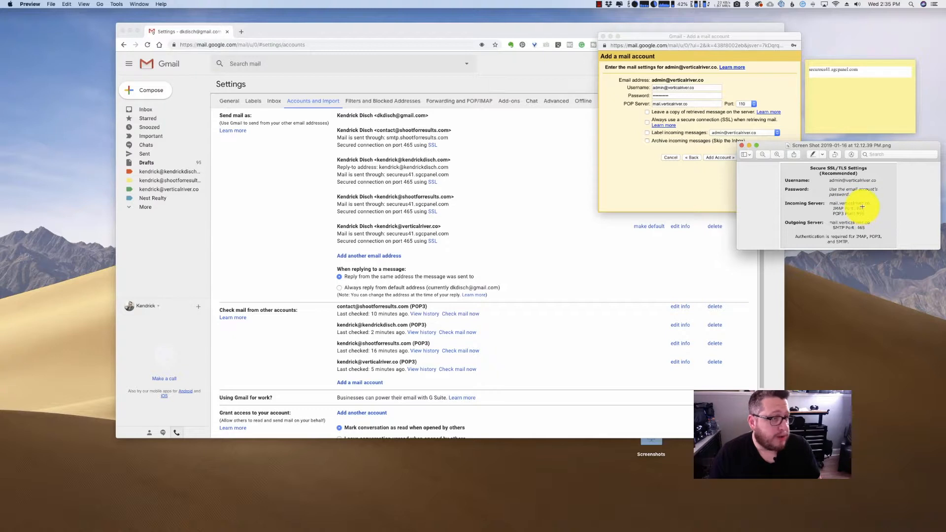
Step: Copy secureus41.sgcpanel.com from the sticky note into the POP Server field
click(856, 72)
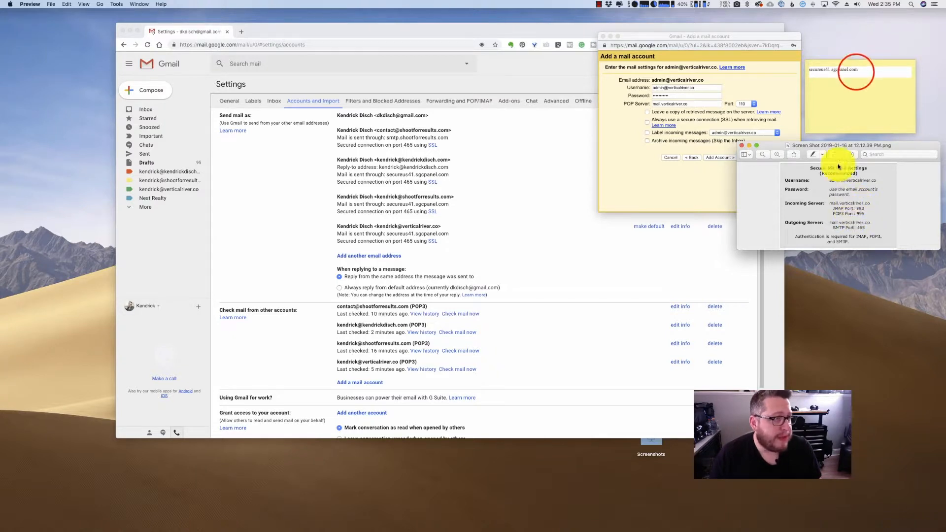
drag(858, 69, 809, 69)
key(super+c)
click(680, 104)
drag(690, 102, 658, 102)
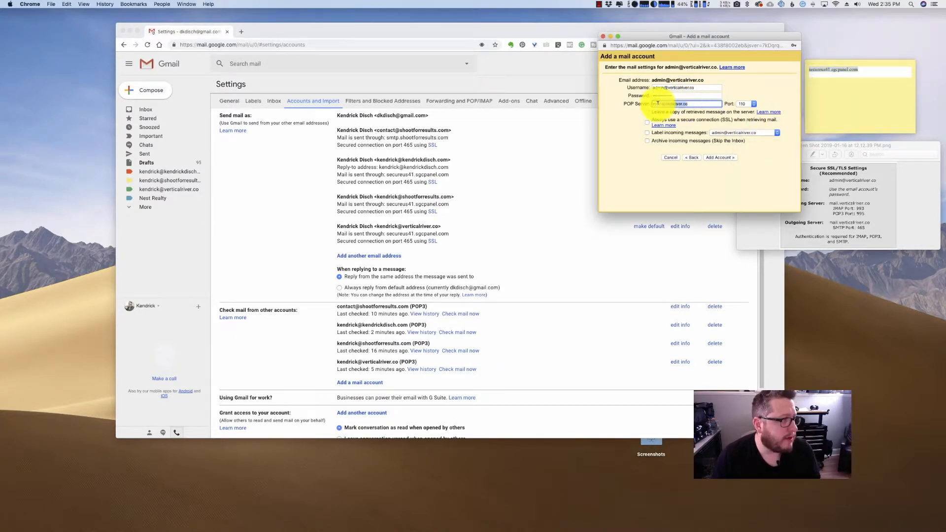
key(super+v)
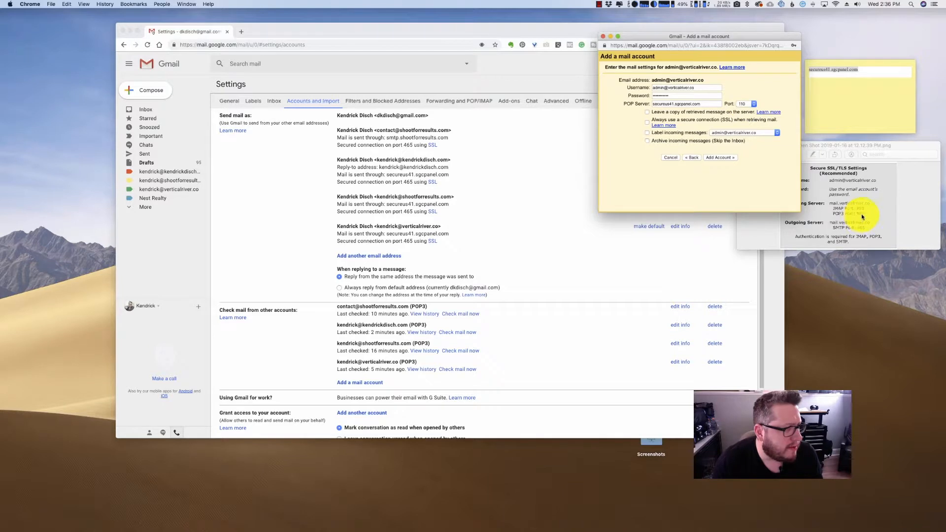
Step: Set port 995, leave copies on the server, use SSL, and add the account
click(753, 104)
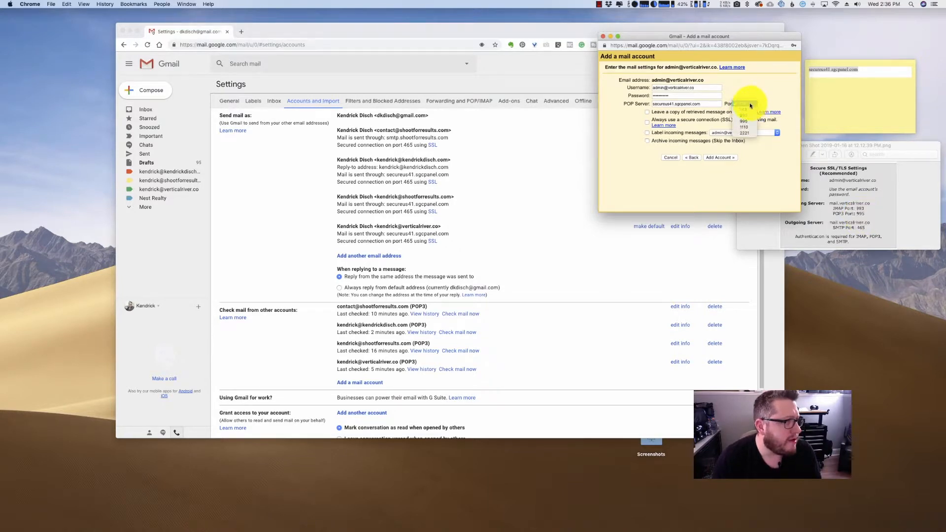
click(744, 121)
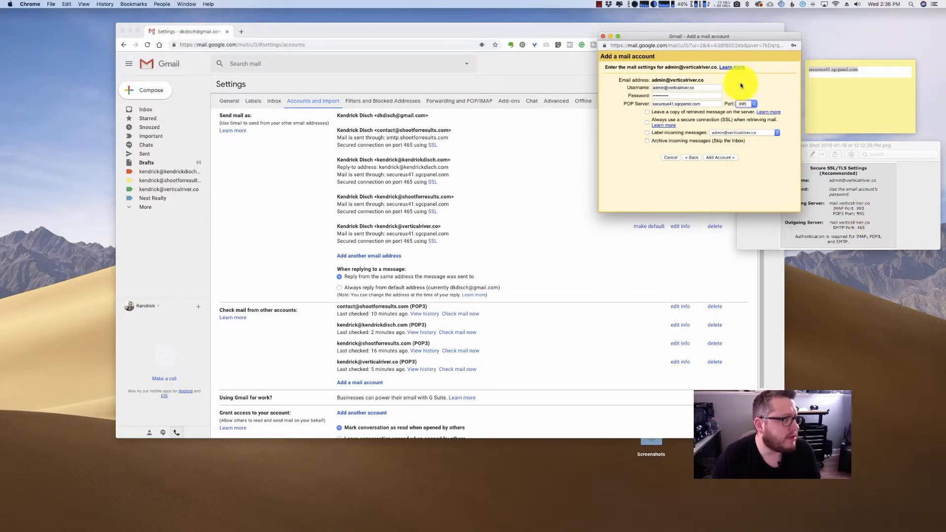
click(647, 113)
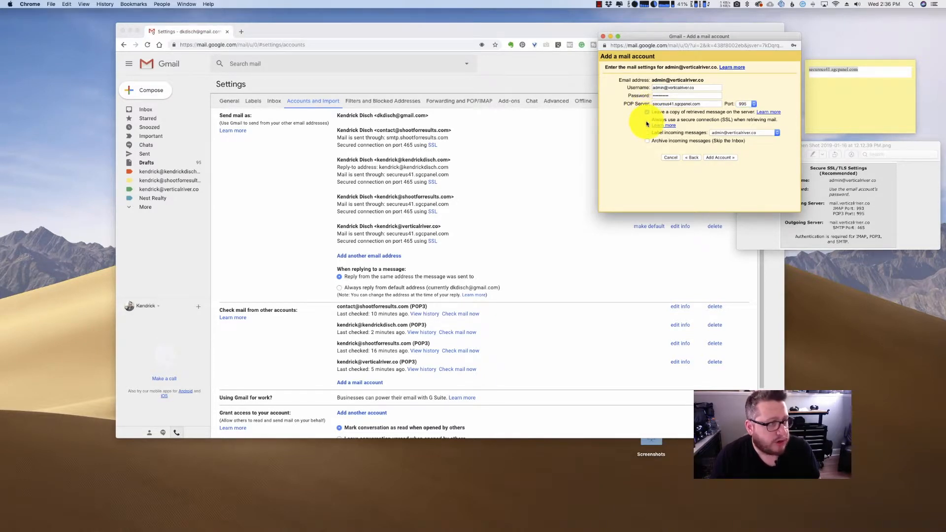
click(646, 124)
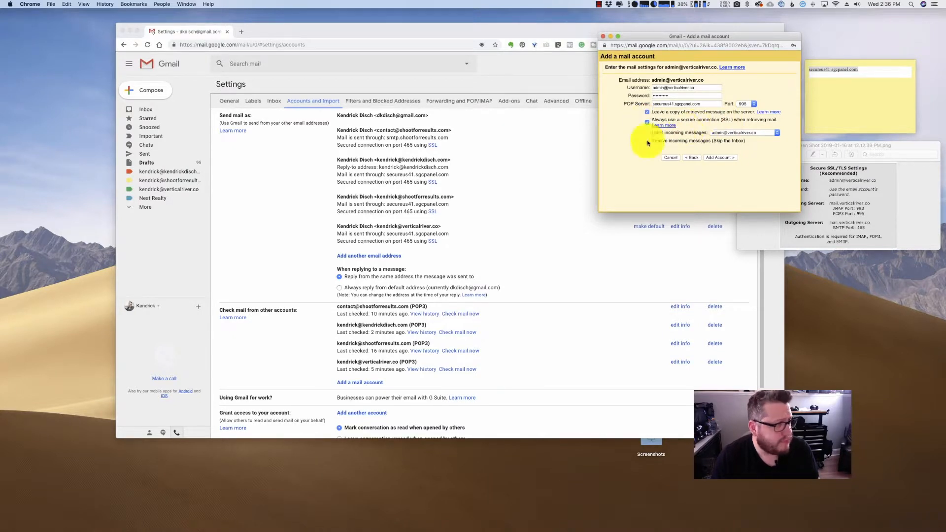
click(648, 133)
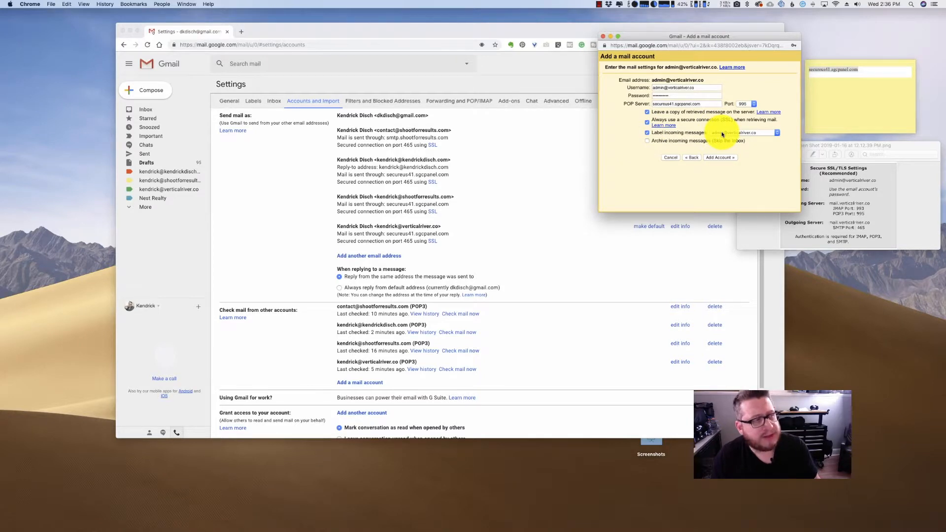
click(647, 141)
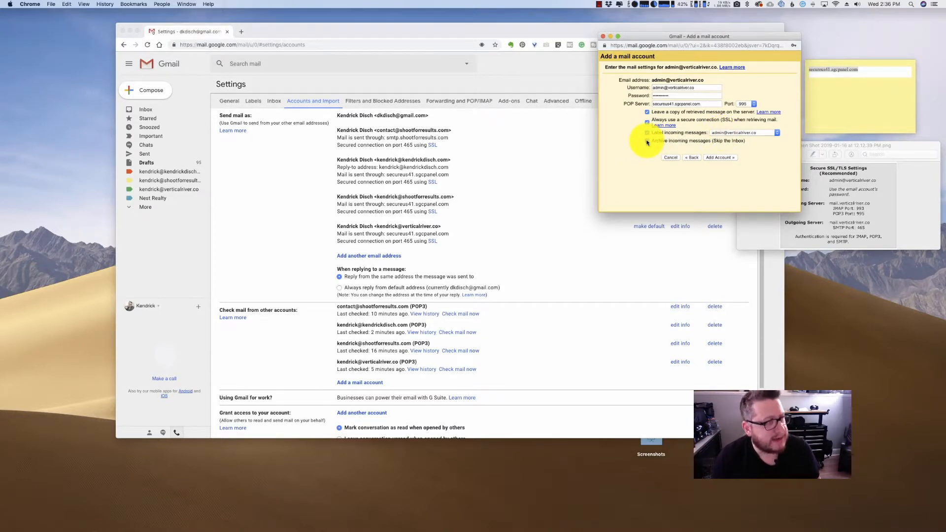
click(721, 158)
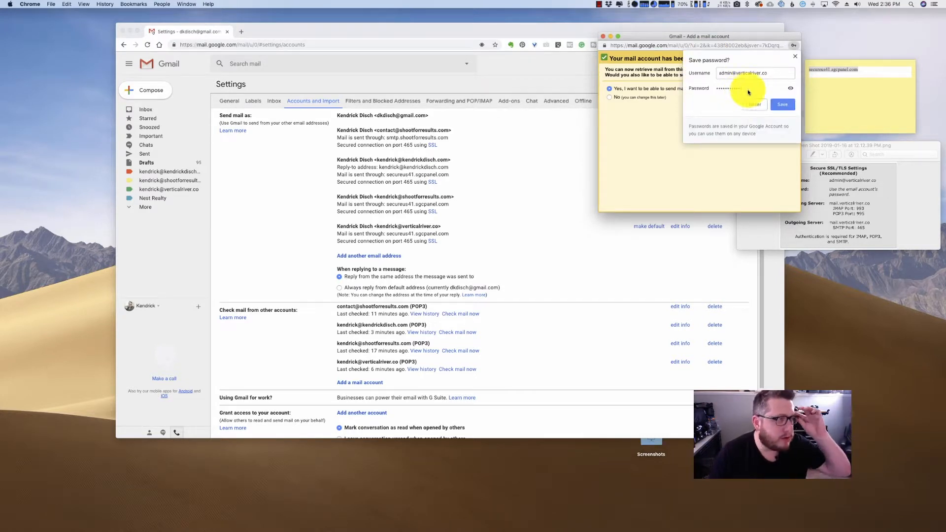
Step: Choose to send mail as the admin address, with sender name Admin
click(794, 56)
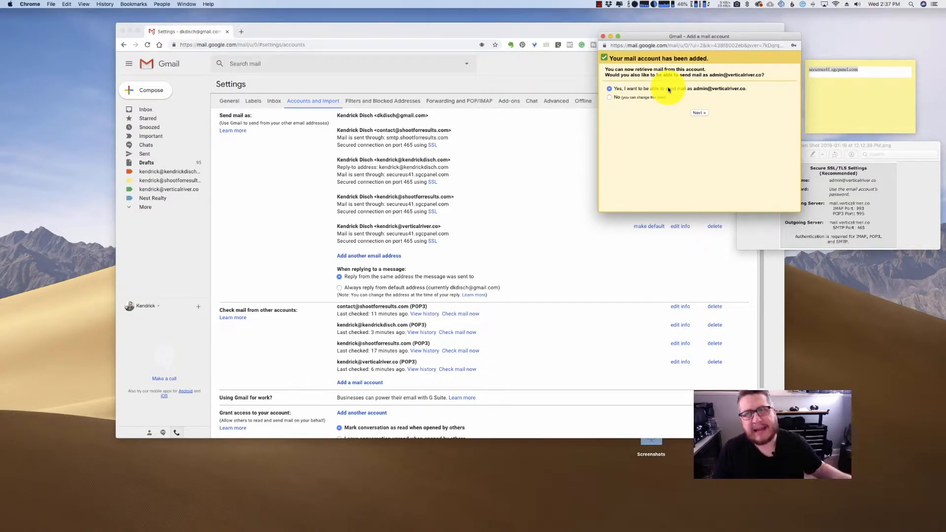
click(699, 112)
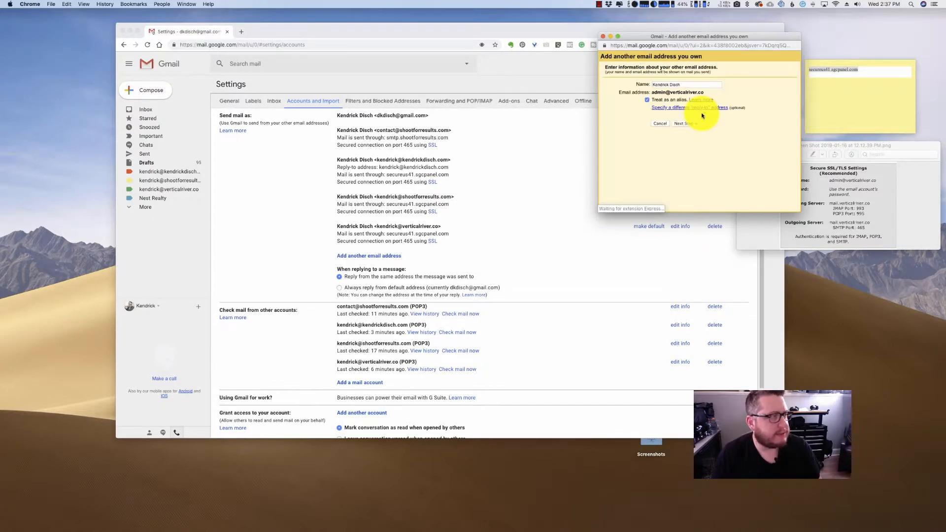
click(669, 85)
drag(681, 85, 653, 85)
text(Admin)
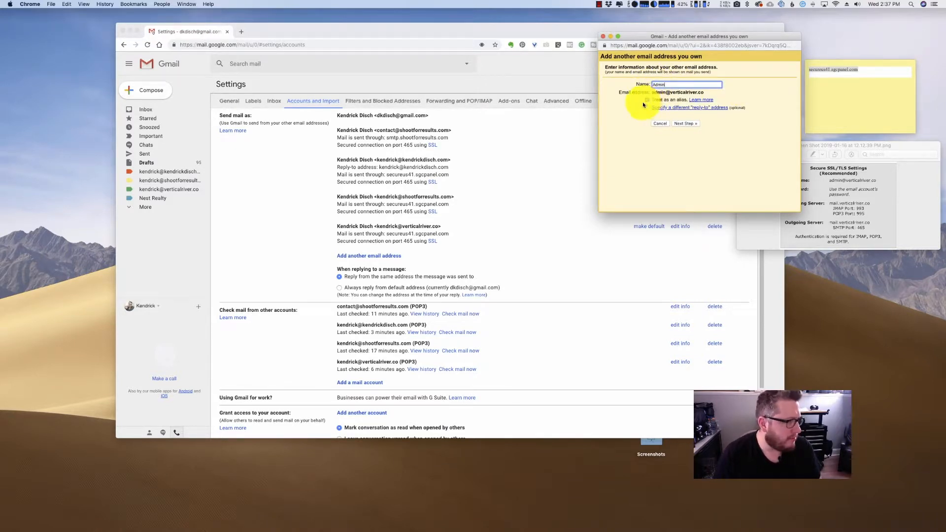
click(687, 124)
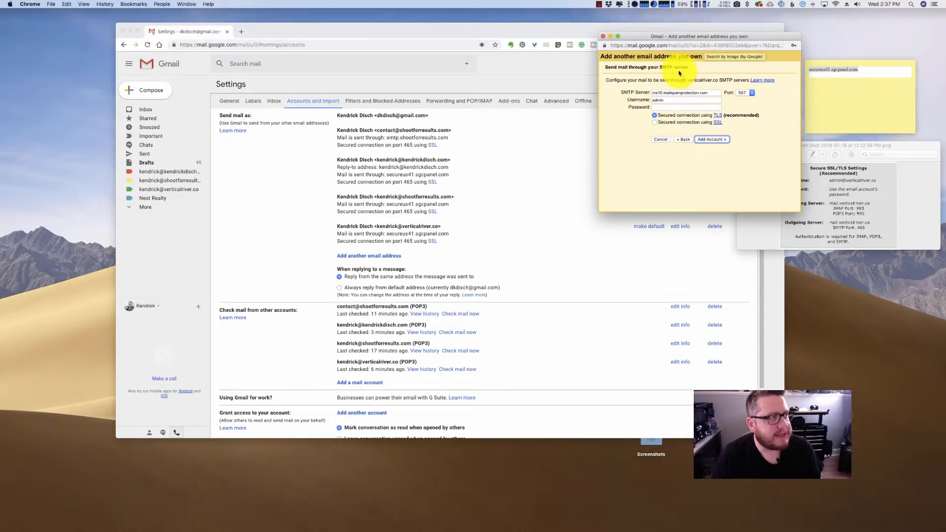
Step: Paste secureus41.sgcpanel.com as the SMTP server and choose port 465
click(836, 221)
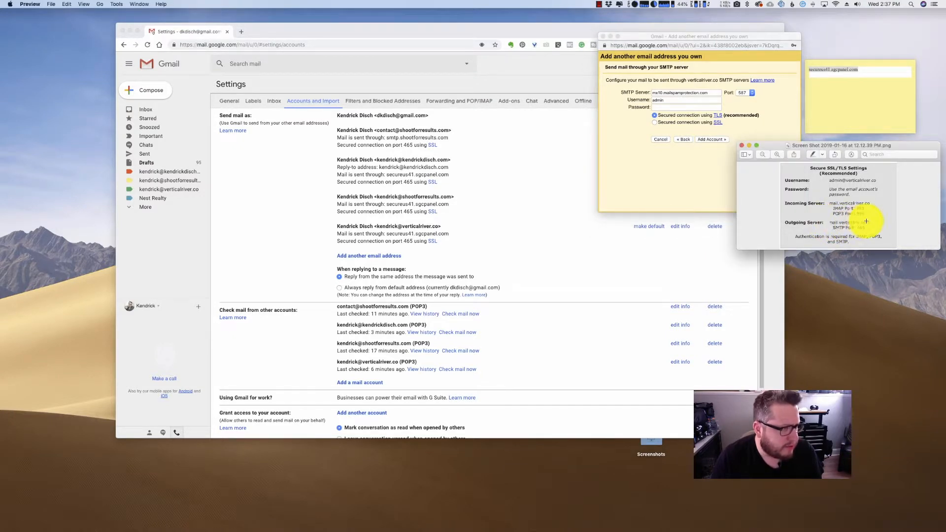
click(706, 94)
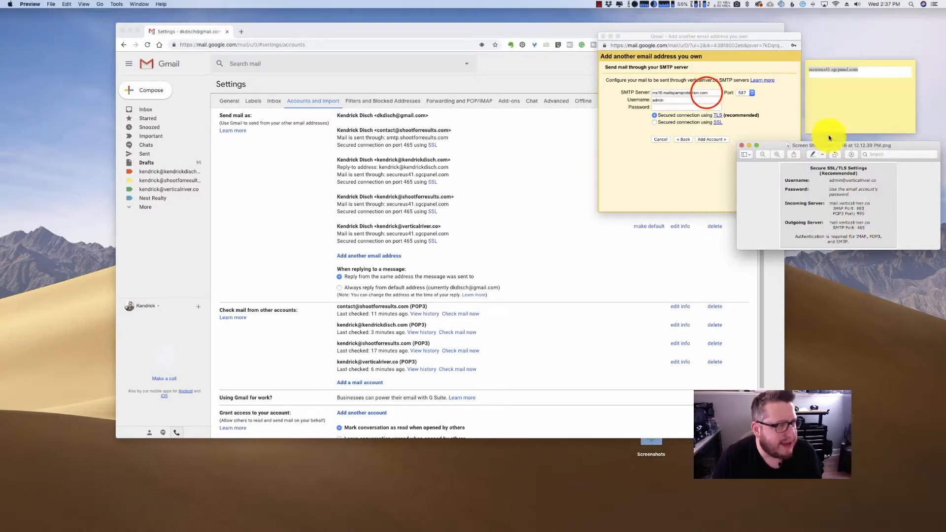
drag(705, 93, 636, 91)
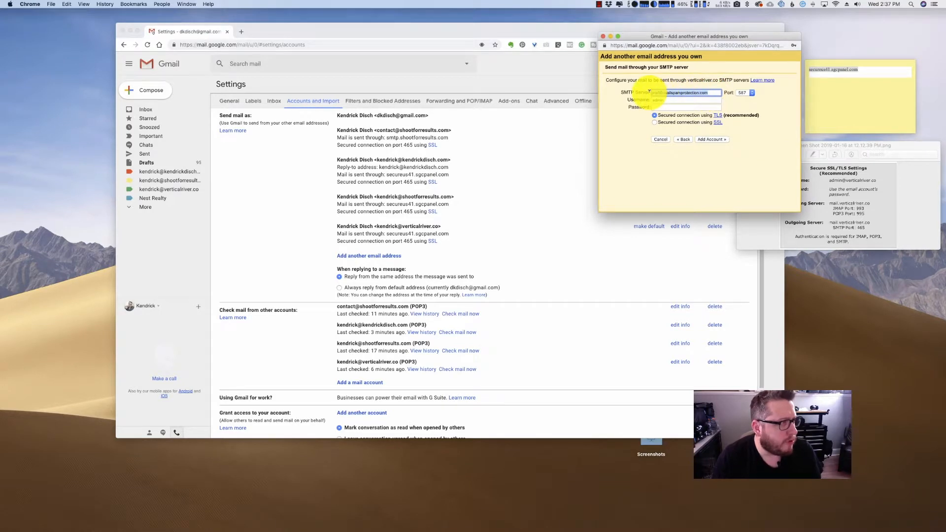
text(secureus41.sgcpanel.com)
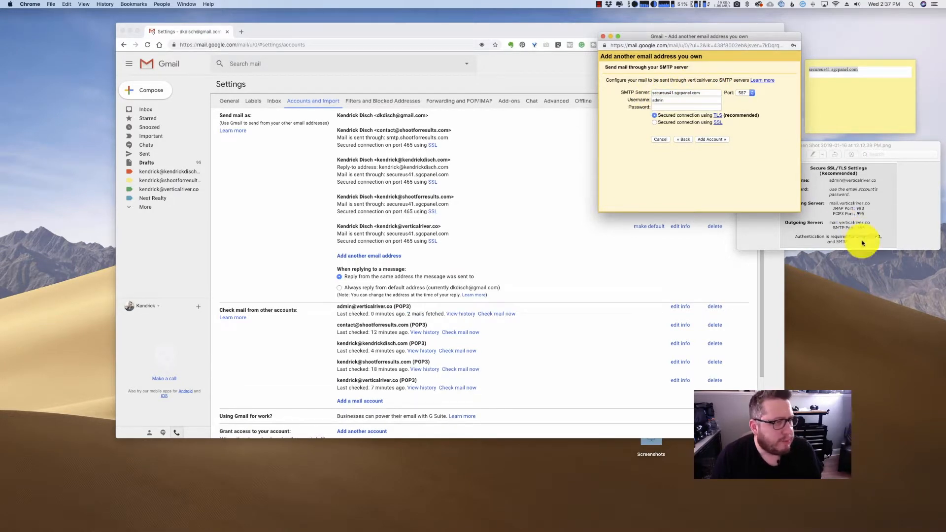
click(749, 92)
click(747, 88)
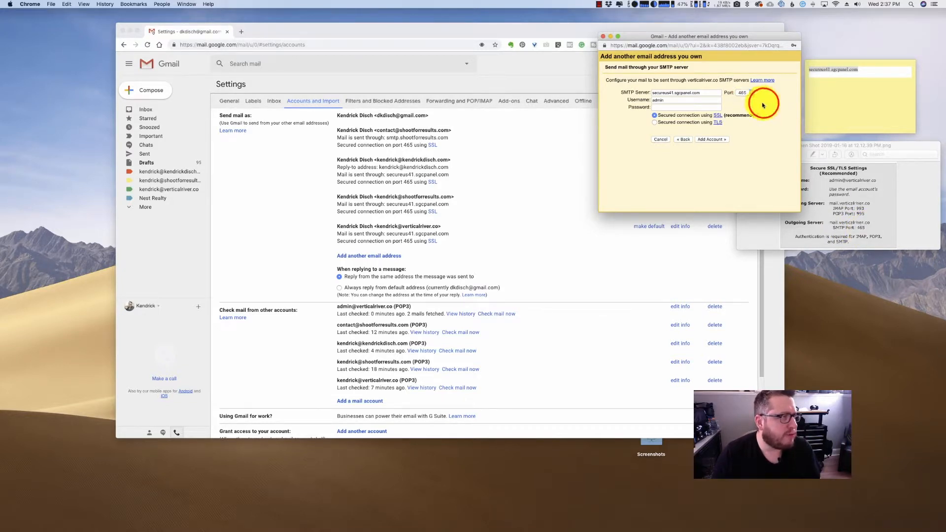
Step: Enter the SMTP username and password and add the send-as address over SSL
click(669, 100)
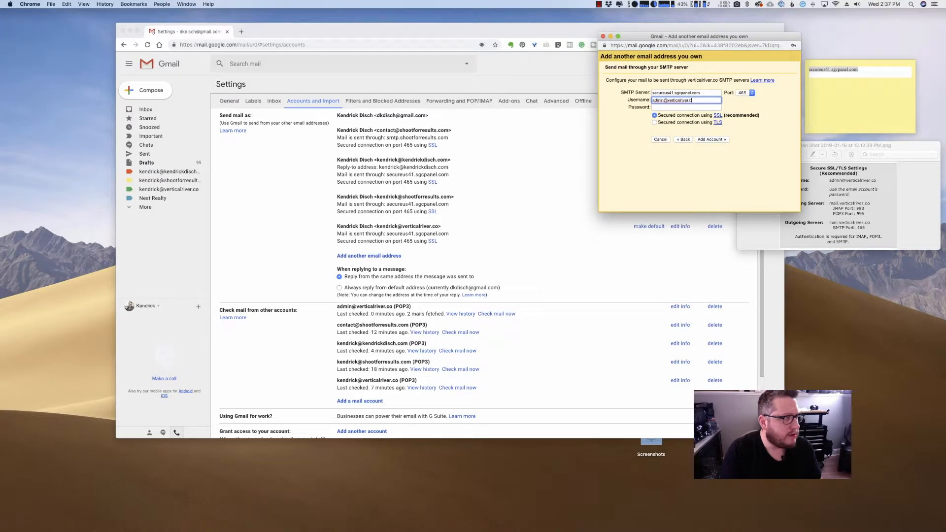
click(679, 107)
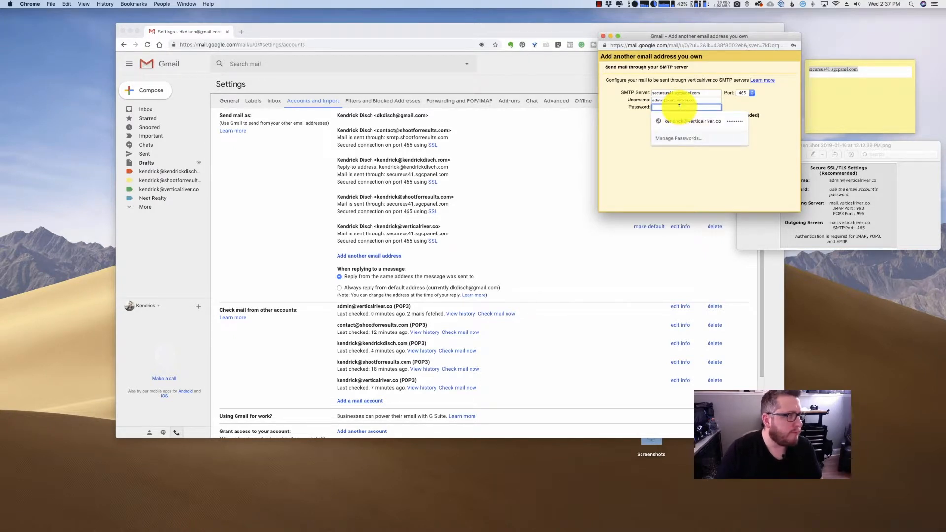
text(•)
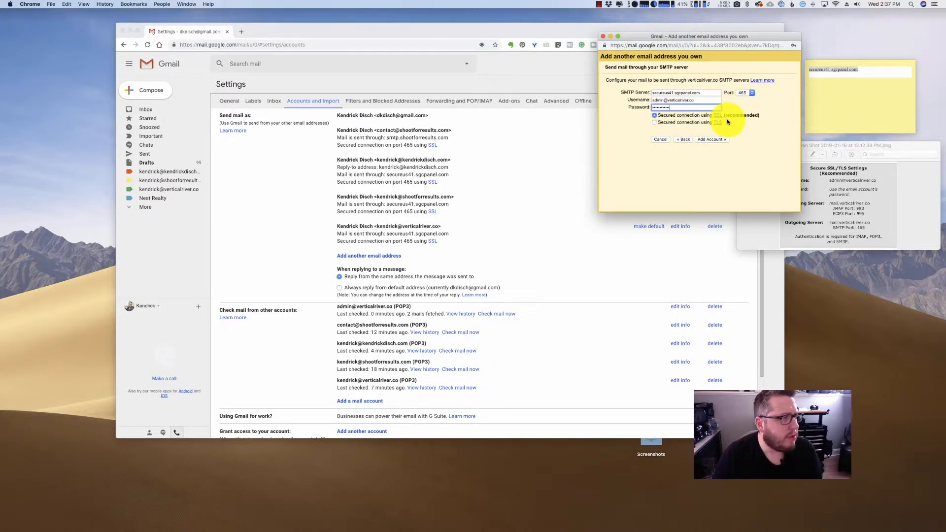
click(716, 140)
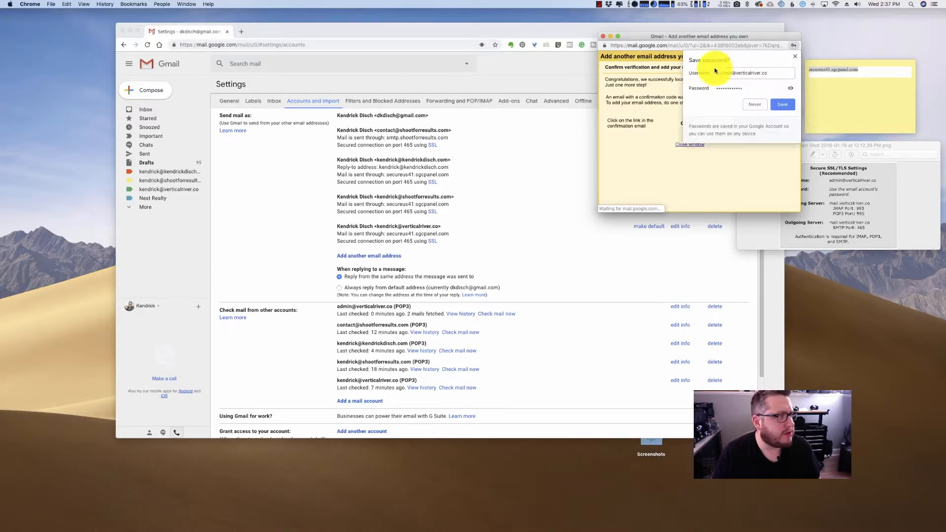
Step: Enter the e-mailed confirmation code and verify the admin send-as address
click(794, 57)
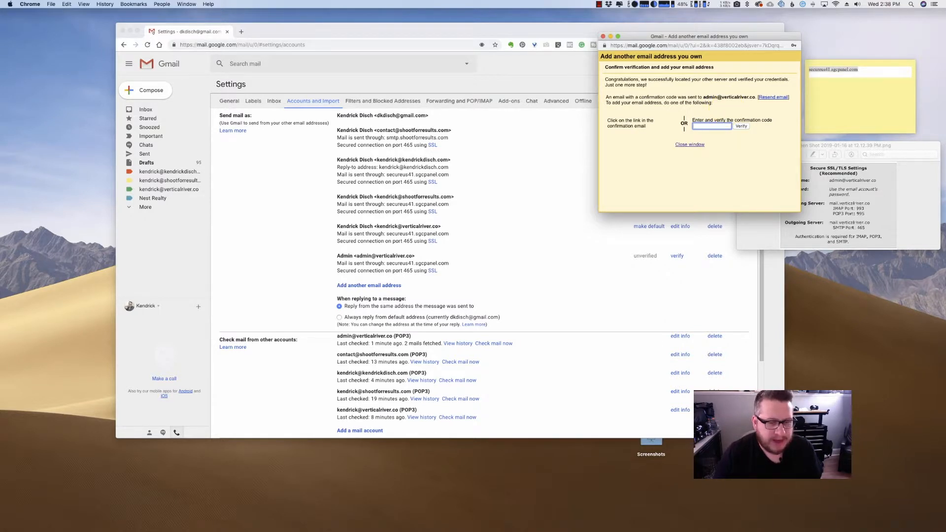
click(713, 126)
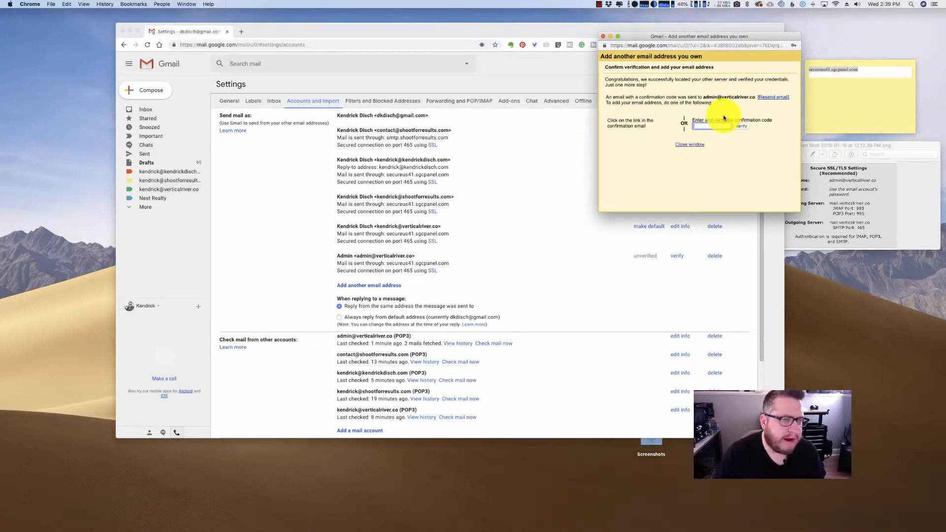
click(700, 126)
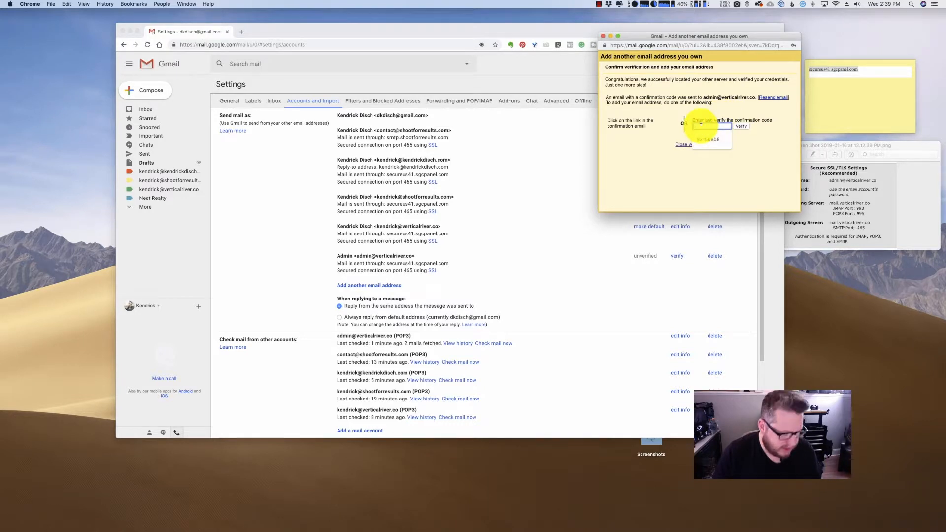
click(743, 127)
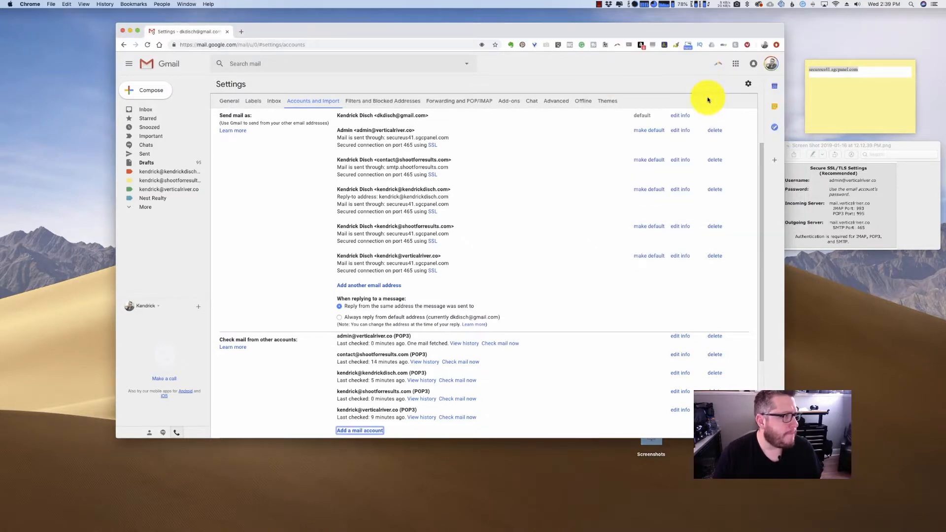
Step: Scroll through Accounts and Import to review the new send-as and POP3 entries
scroll(325, 170, down, 2)
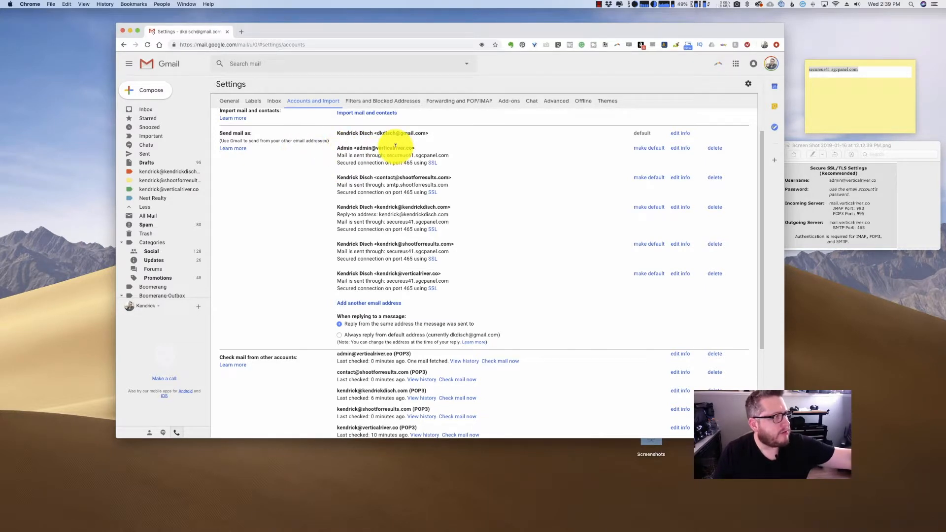
scroll(397, 146, down, 5)
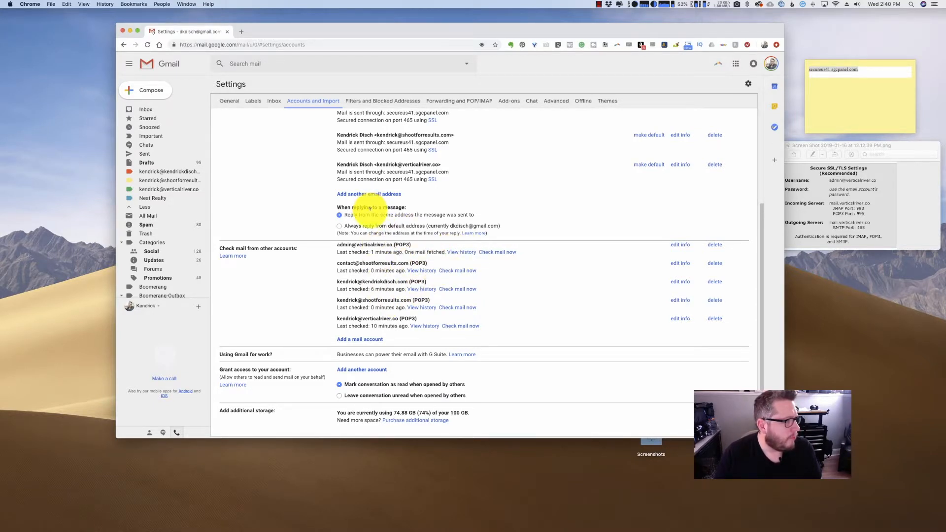
scroll(383, 290, up, 3)
scroll(383, 290, up, 1)
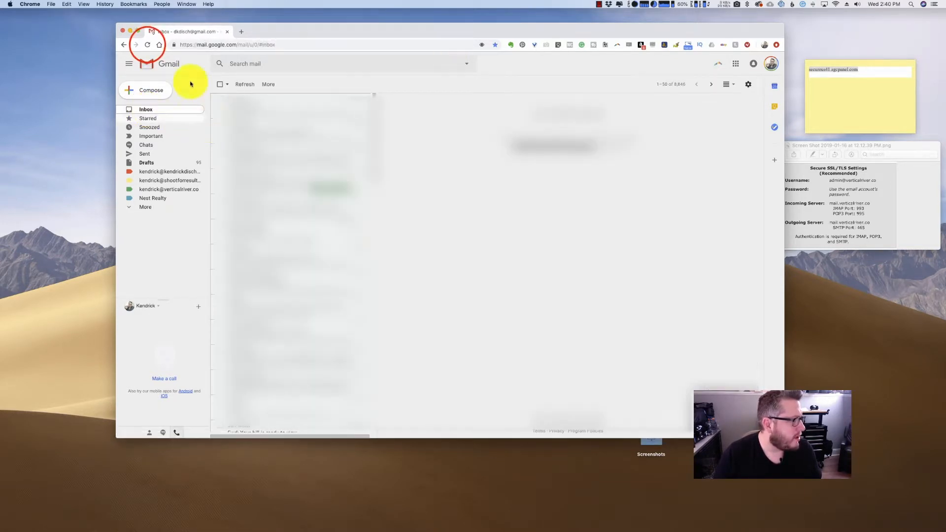
click(148, 45)
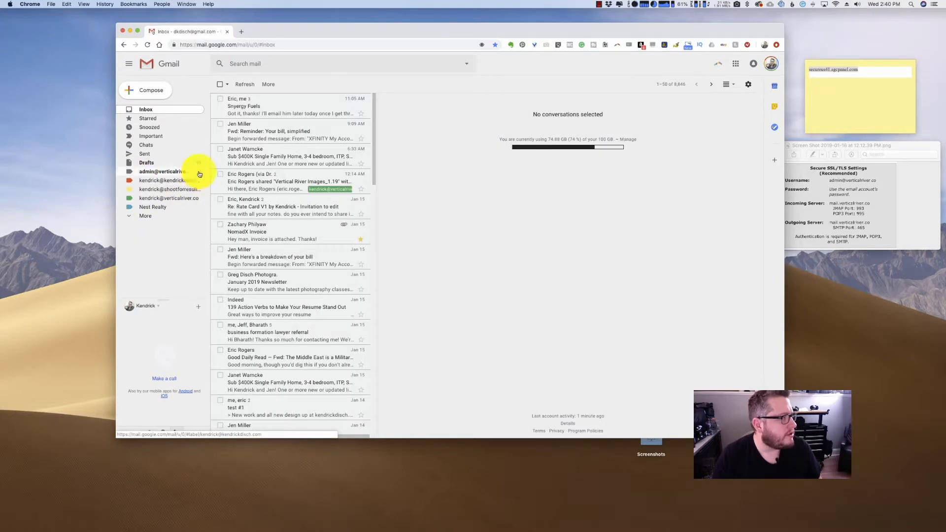
click(163, 171)
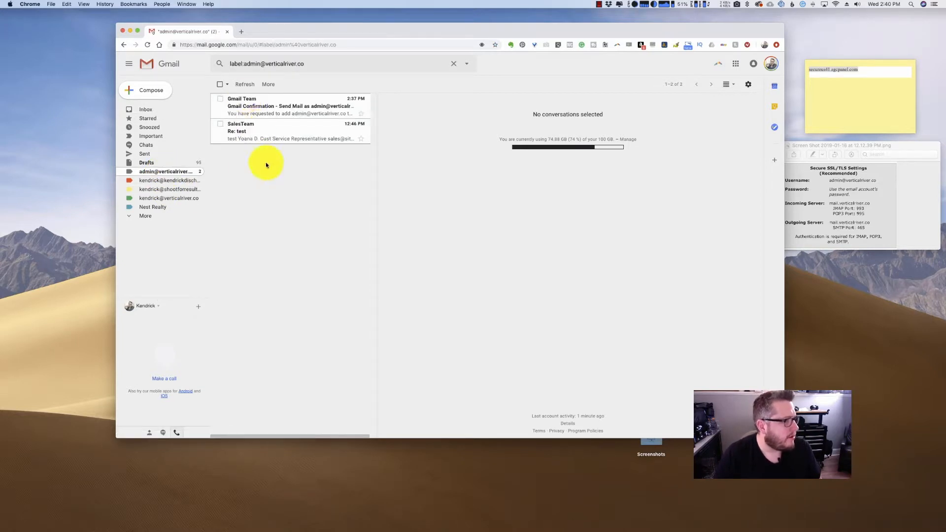
Step: Read the SalesTeam 'Re: test' reply, then open the Gmail Confirmation email
click(259, 133)
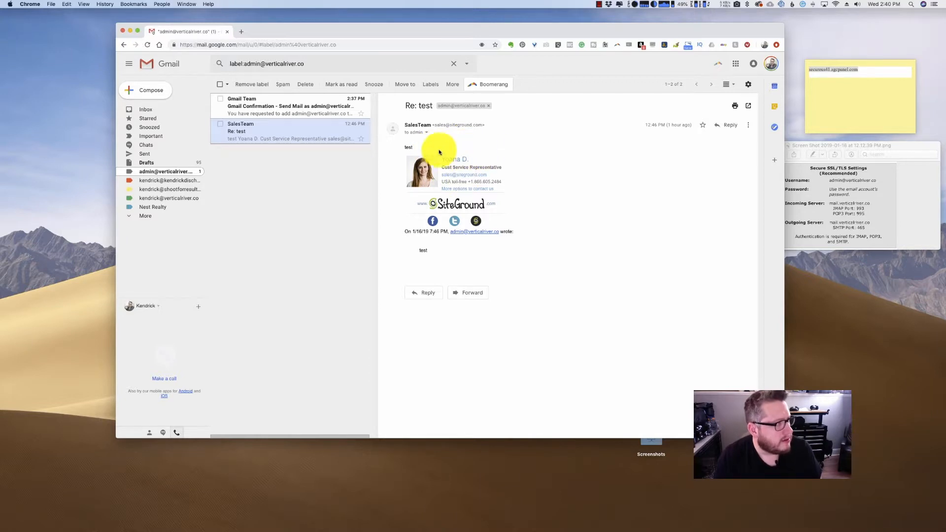
click(254, 105)
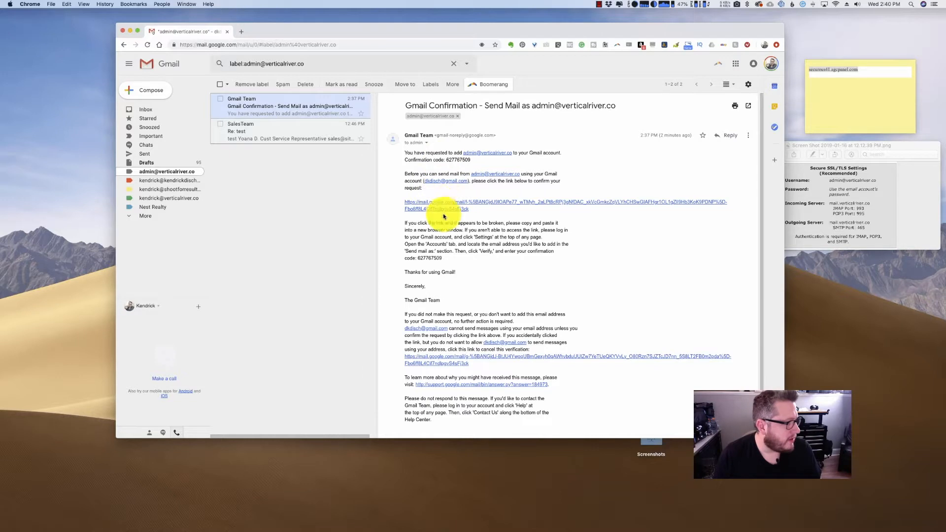
scroll(477, 203, down, 1)
scroll(477, 202, up, 1)
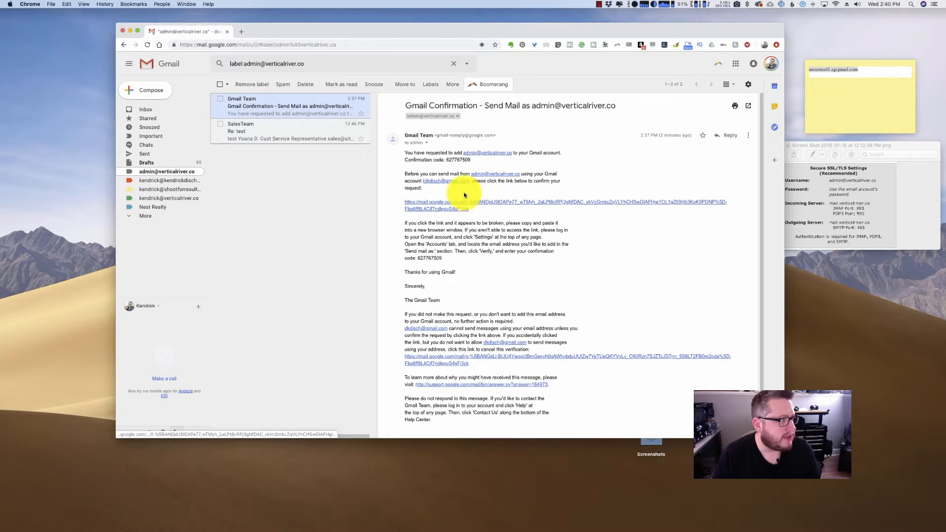
Step: Select the confirmation code in the email, then start a new message
drag(417, 258, 437, 247)
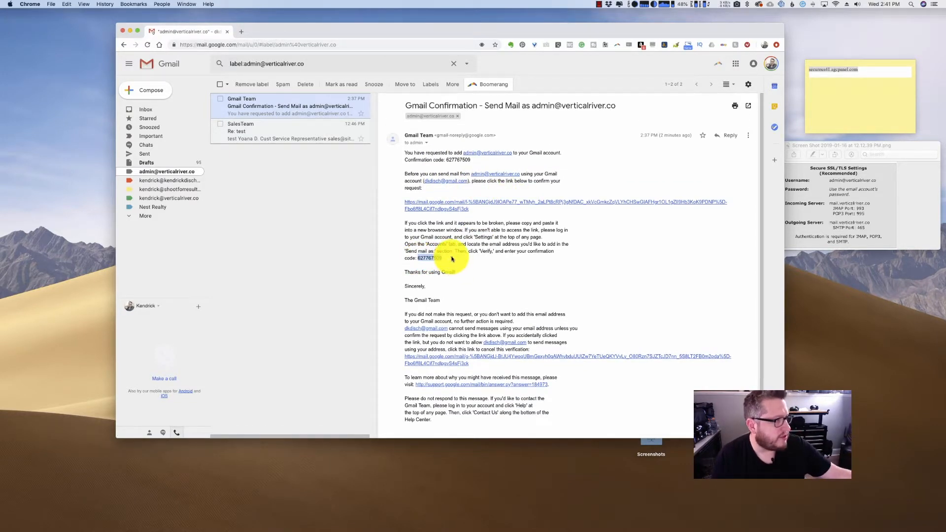
click(265, 181)
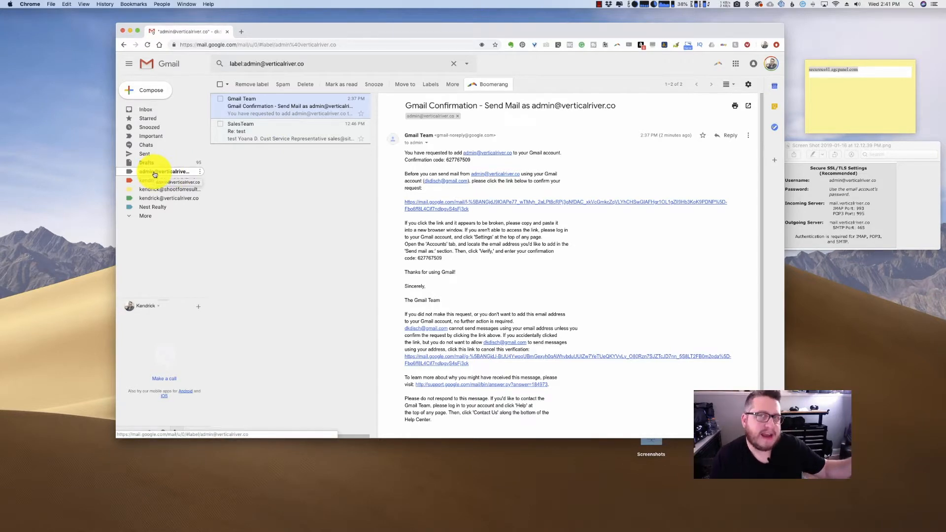
click(164, 247)
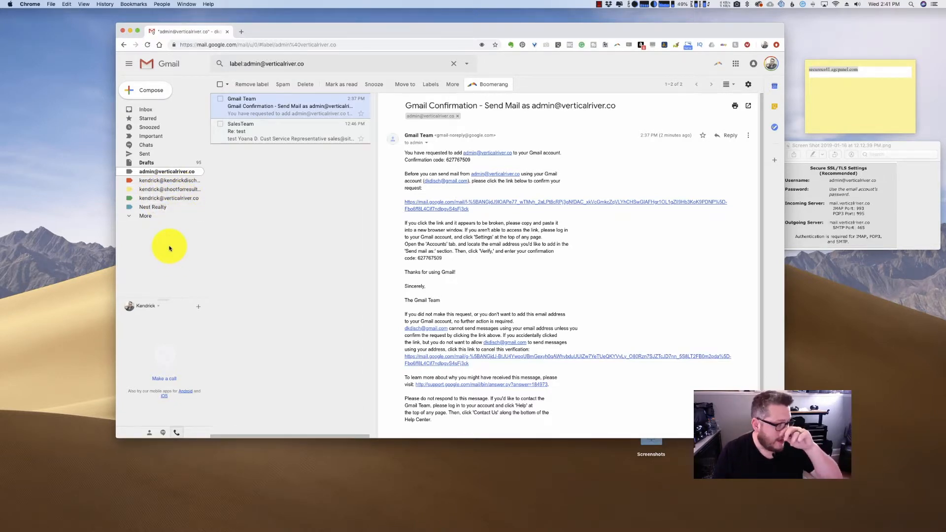
click(150, 91)
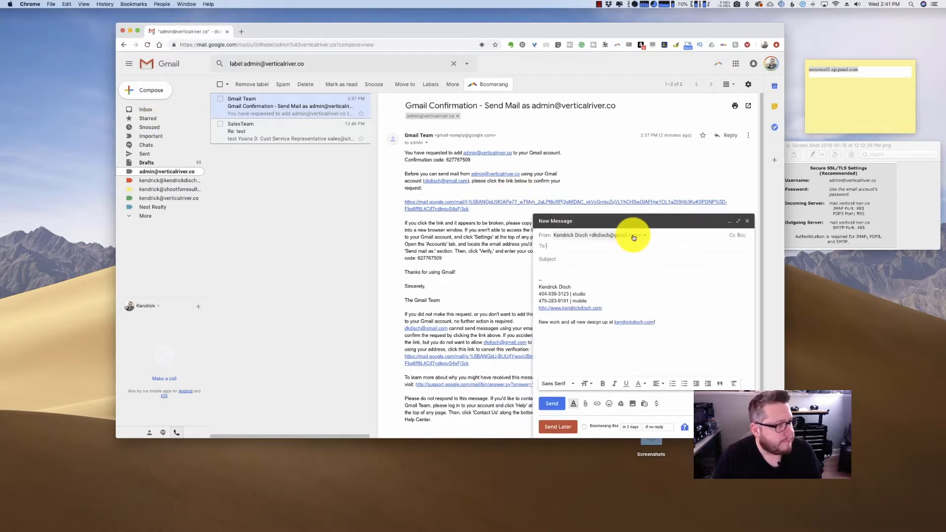
Step: Choose the admin address as the new message's sender, then close the message
click(624, 237)
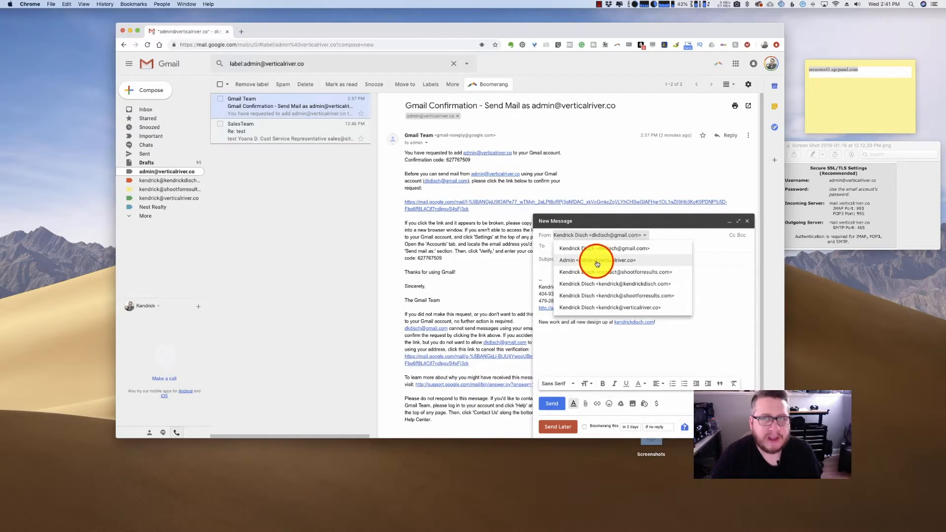
click(597, 261)
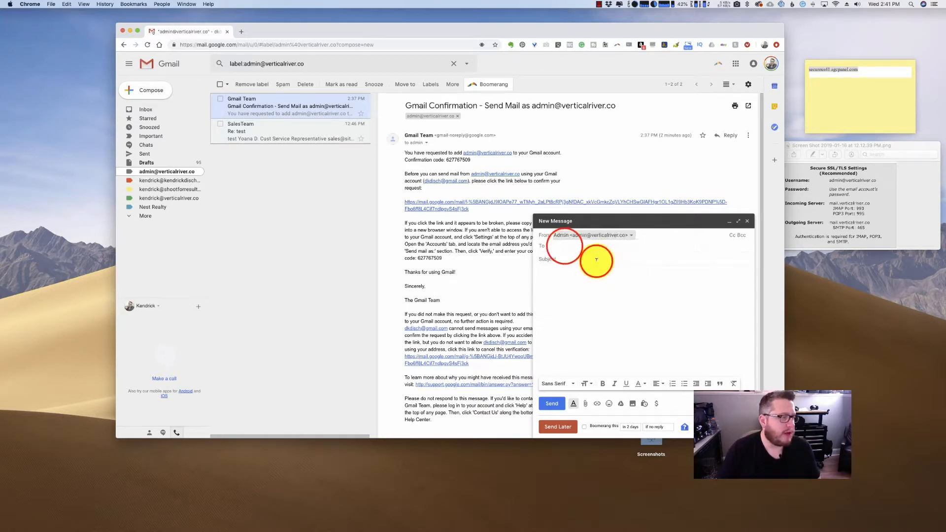
click(569, 253)
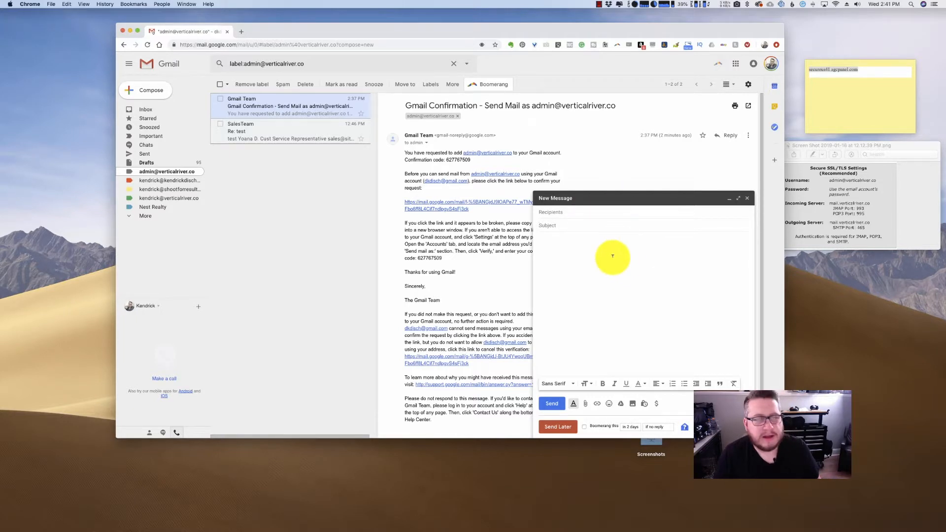
click(748, 200)
Step: In a fresh message, try the other verticalriver.co and kendrickdisch.com senders, then save it as a draft
click(151, 90)
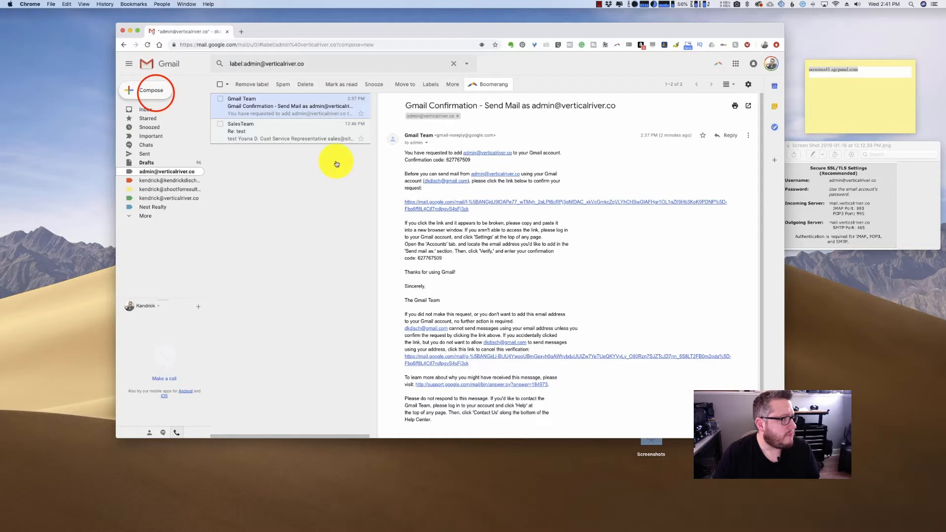
click(607, 212)
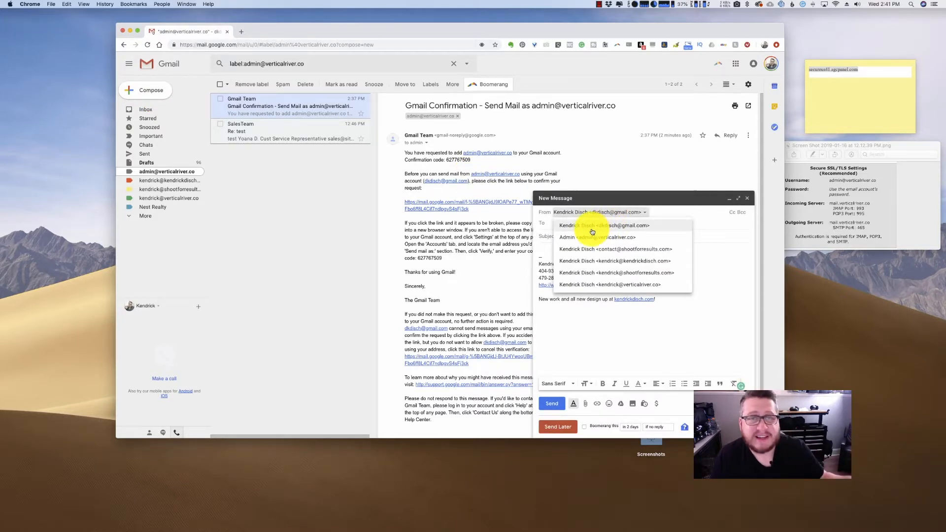
click(611, 286)
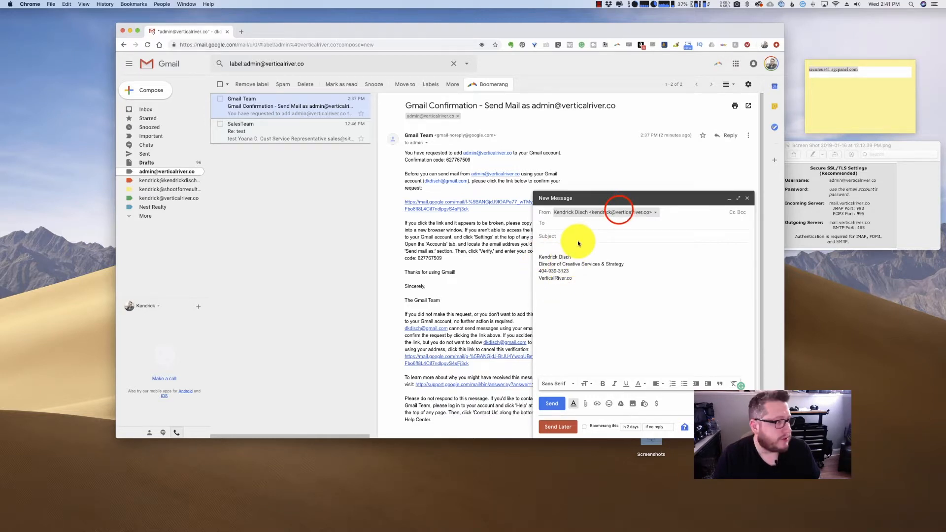
click(613, 212)
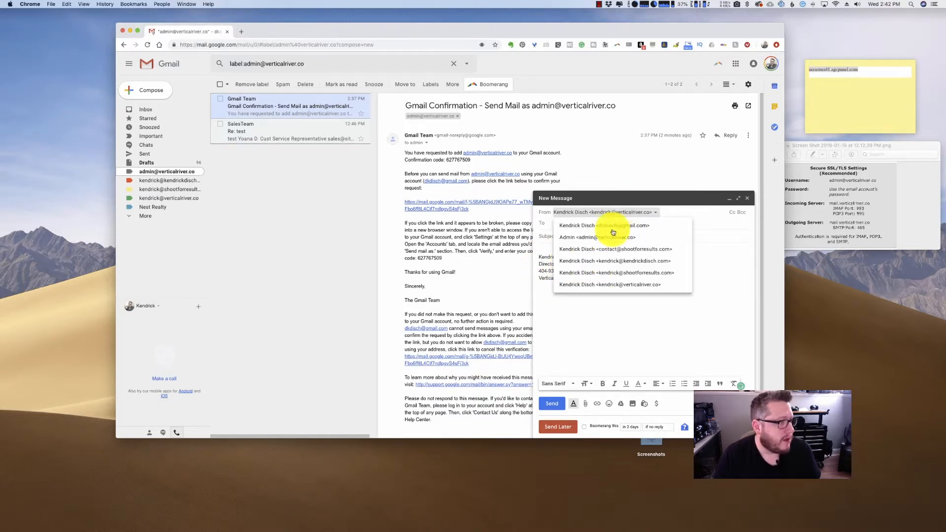
click(611, 260)
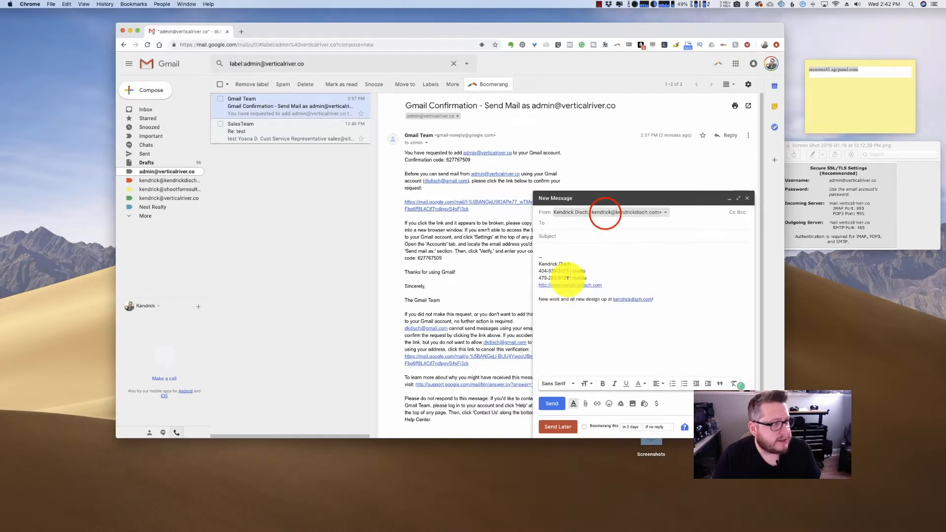
click(609, 212)
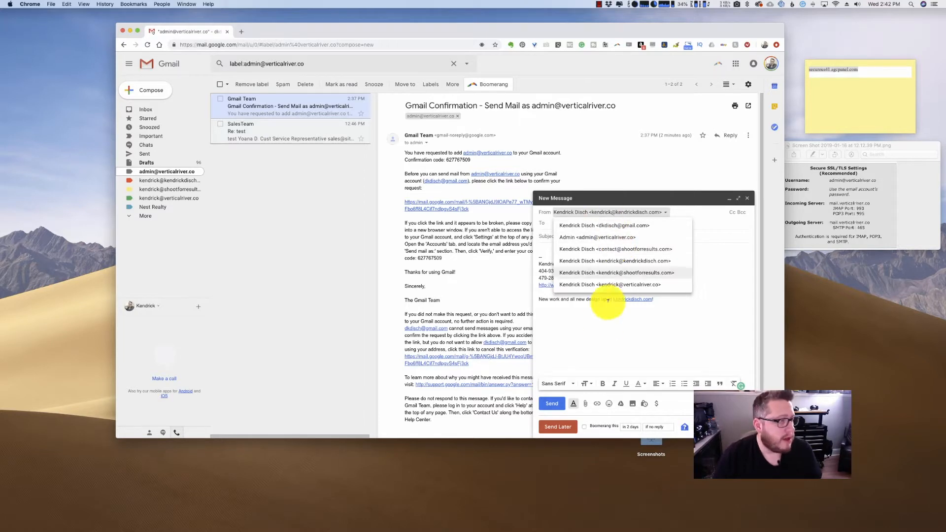
click(603, 320)
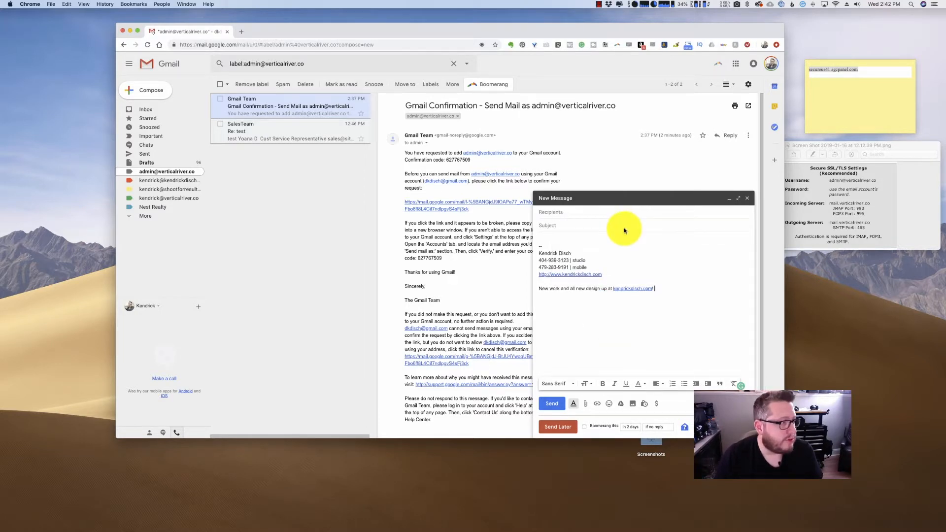
click(748, 200)
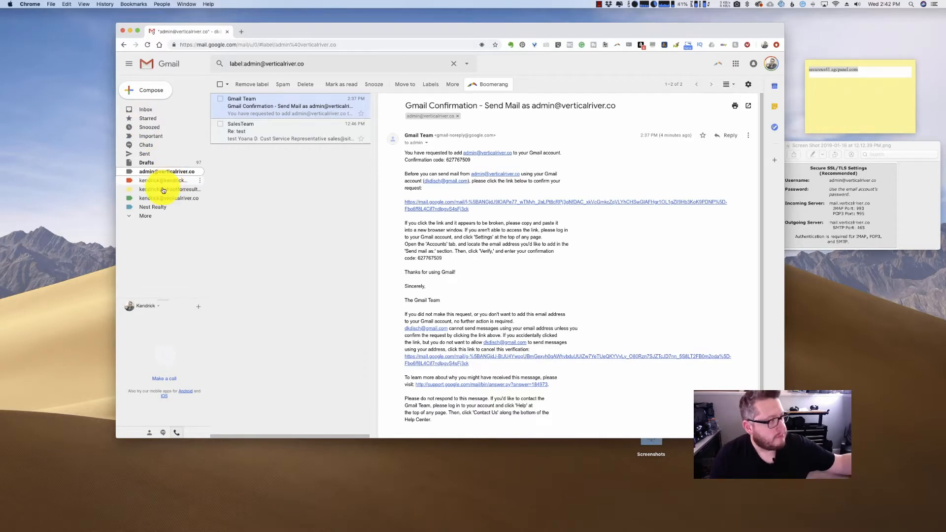
Step: Expand the full sidebar label list, open a message, then collapse Categories and the labels again
click(144, 215)
scroll(154, 244, down, 1)
scroll(154, 243, down, 4)
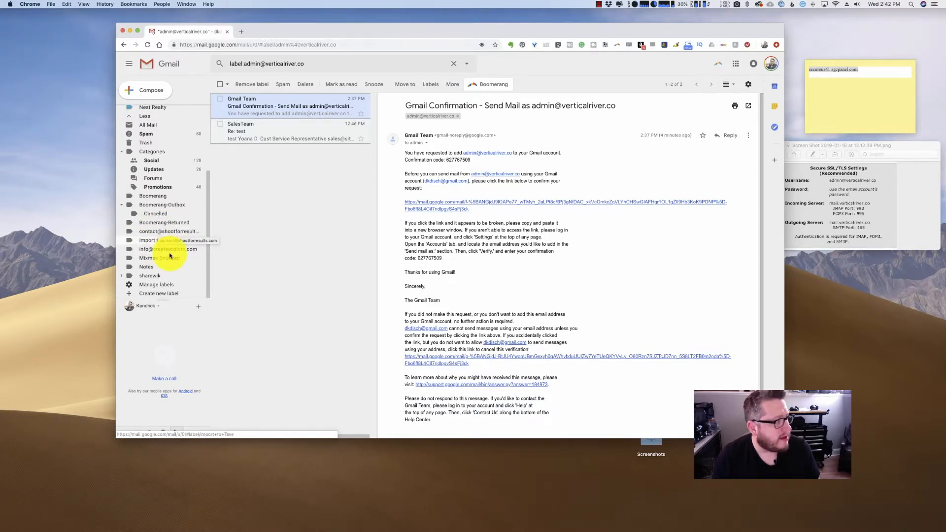
scroll(159, 250, up, 4)
click(257, 198)
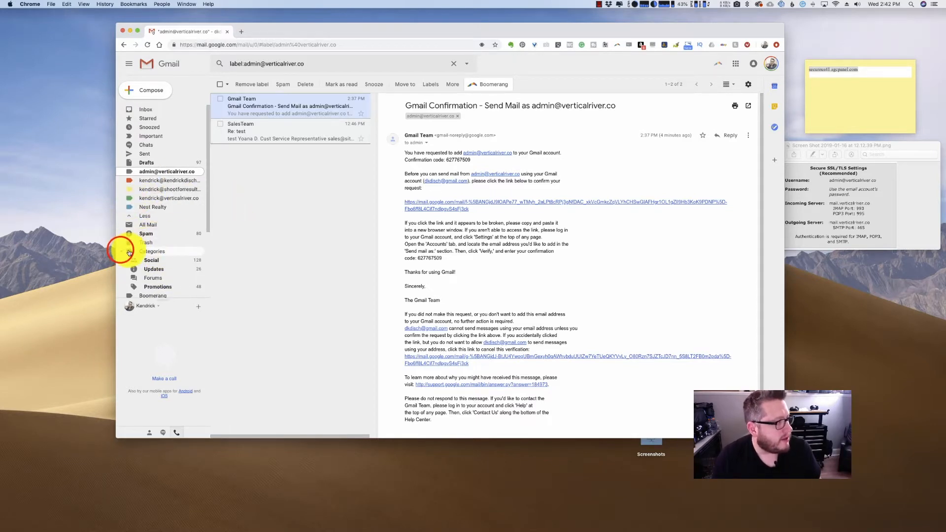
click(122, 251)
click(143, 217)
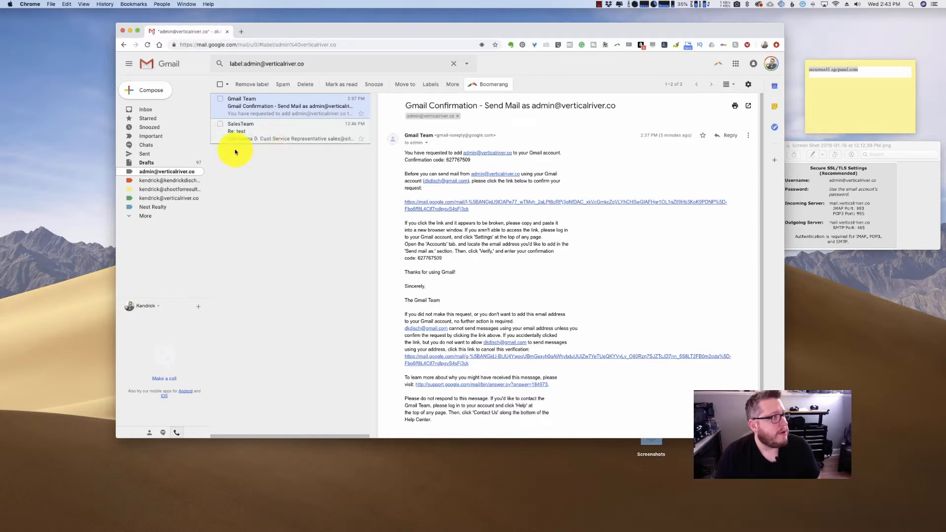
Step: Go to the Accounts and Import tab of Gmail Settings
click(748, 84)
click(711, 129)
click(306, 99)
scroll(325, 202, down, 5)
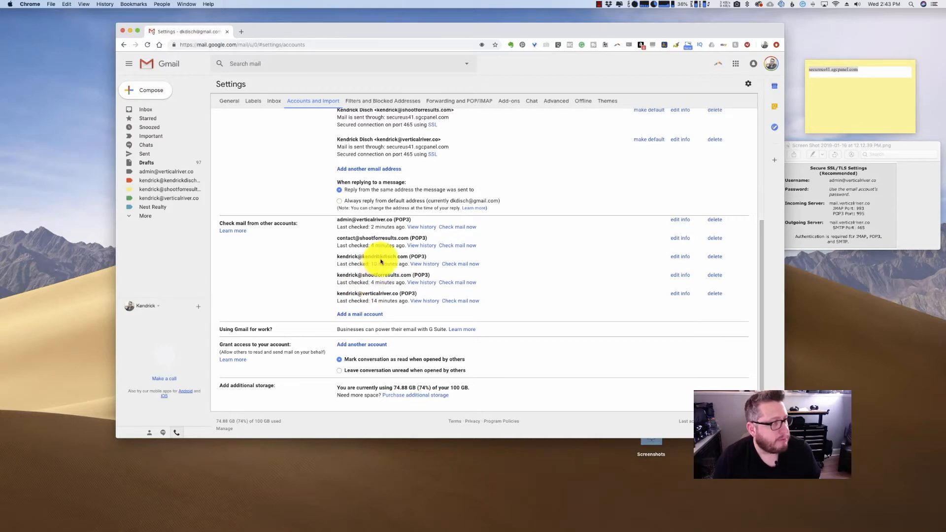
Step: Run Check mail now for the kendrickdisch.com, verticalriver.co and shootforresults.com POP3 accounts
click(462, 265)
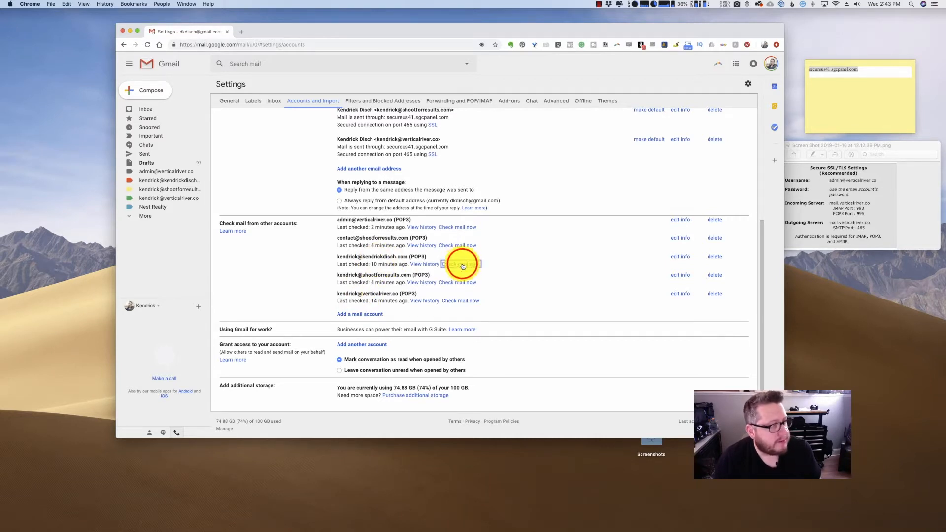
click(460, 299)
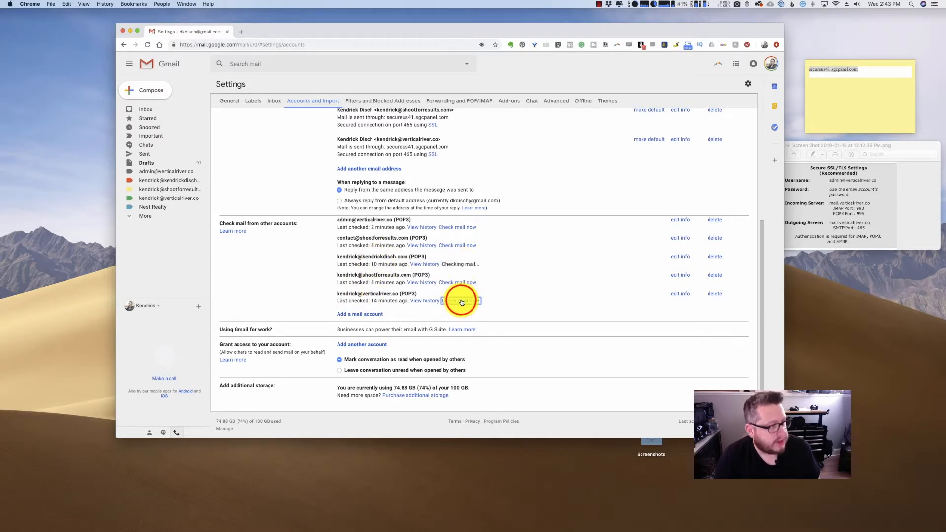
click(458, 245)
click(457, 228)
click(457, 283)
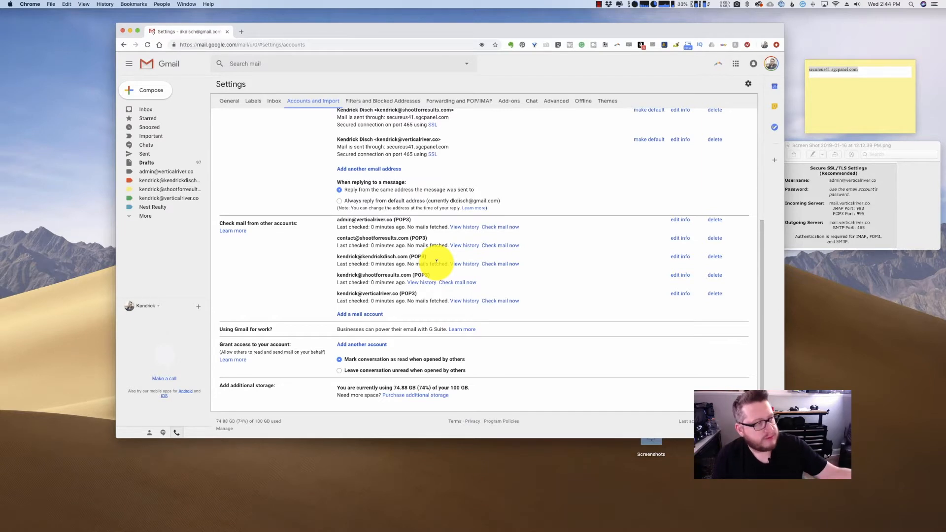
click(454, 282)
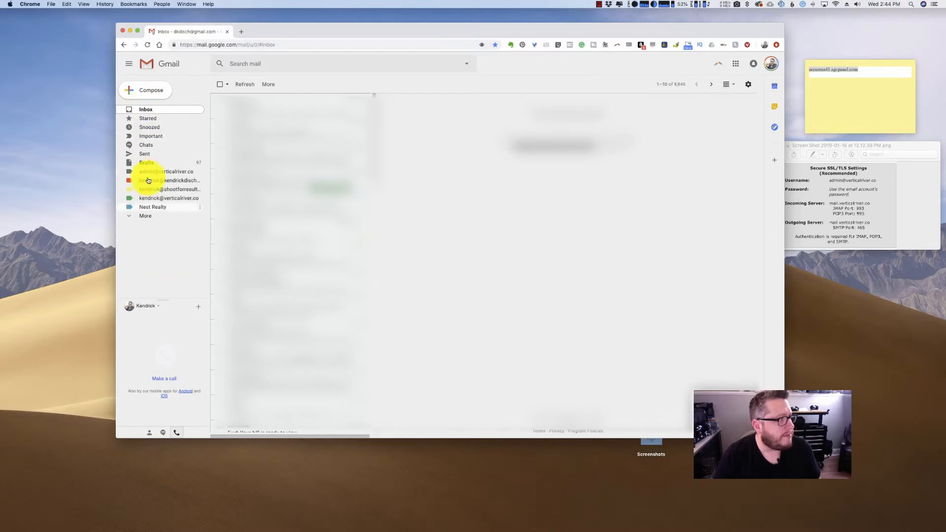
Step: Refresh the inbox and open the Labels page of Gmail Settings
click(245, 85)
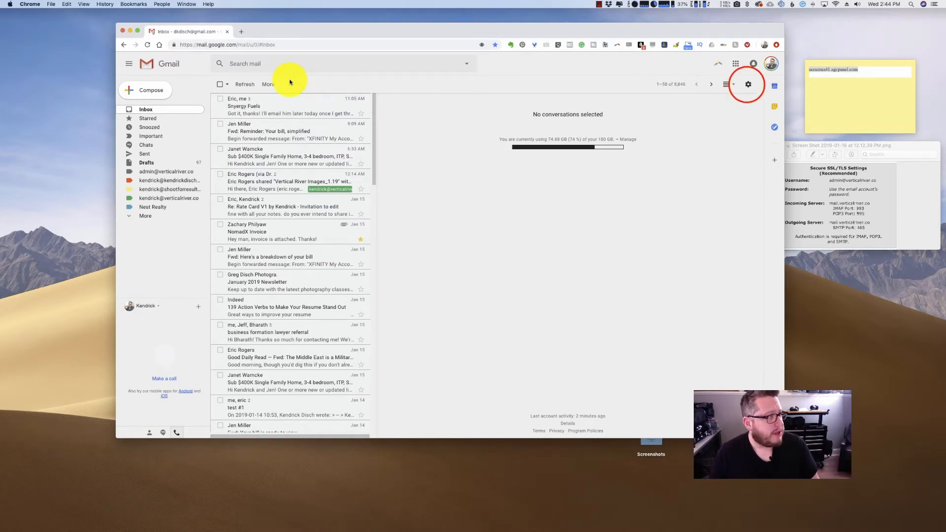
click(747, 84)
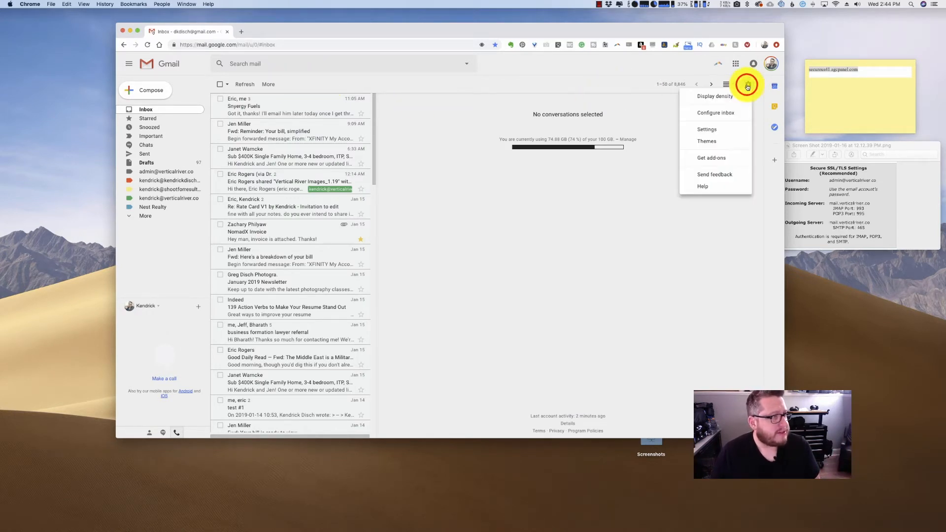
click(711, 130)
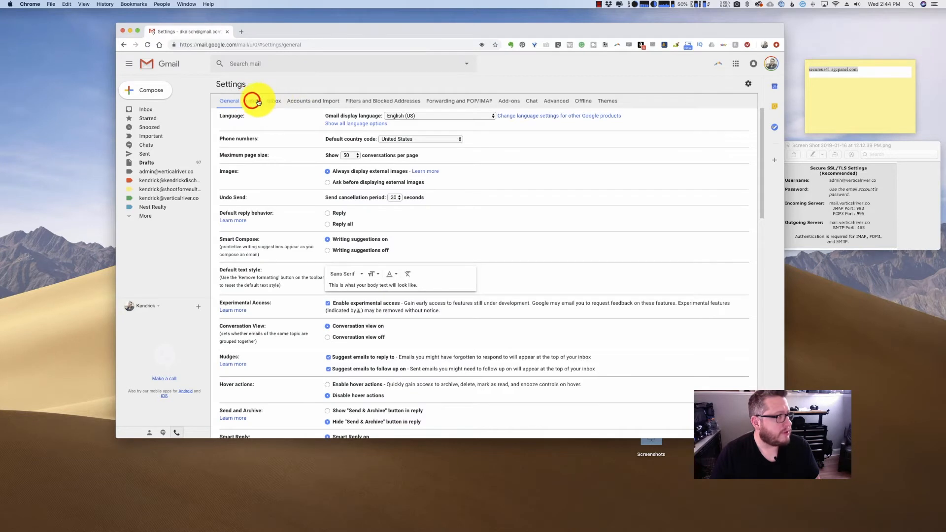
click(252, 100)
scroll(280, 126, down, 5)
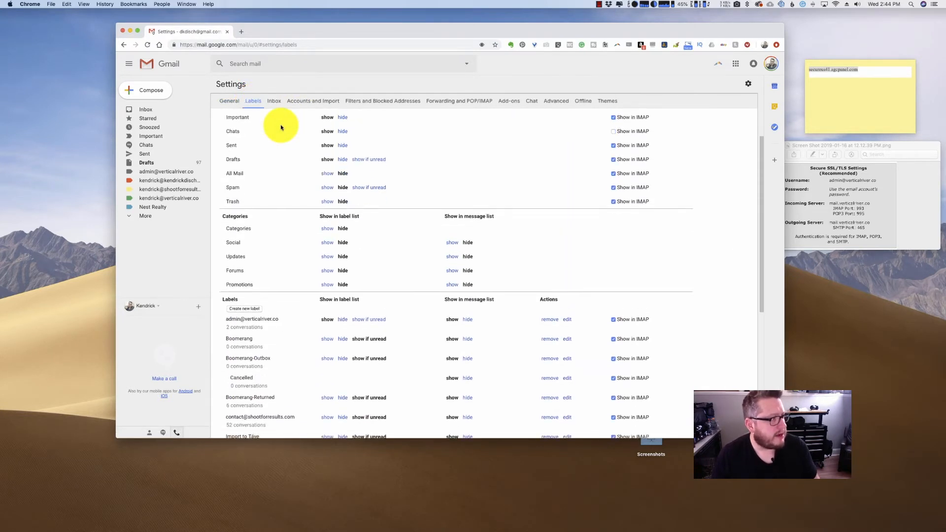
scroll(281, 127, down, 2)
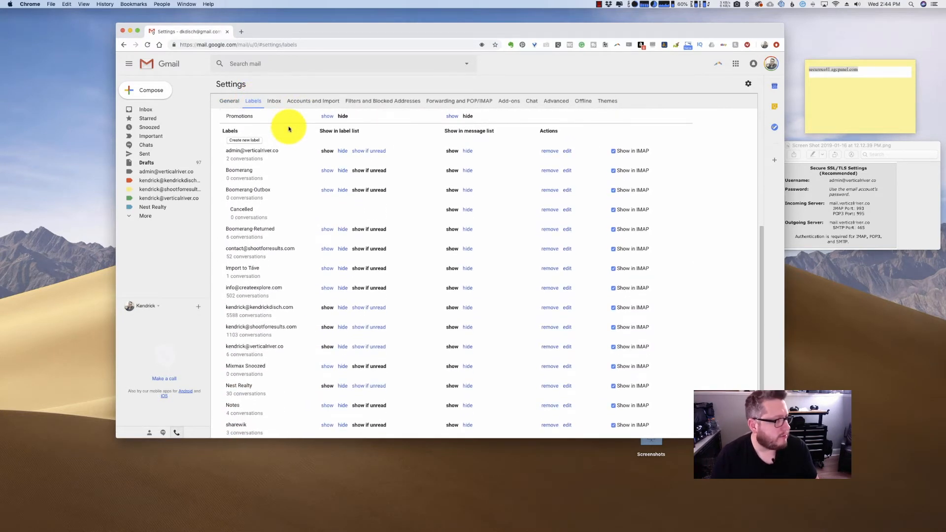
scroll(289, 129, down, 1)
scroll(283, 133, up, 3)
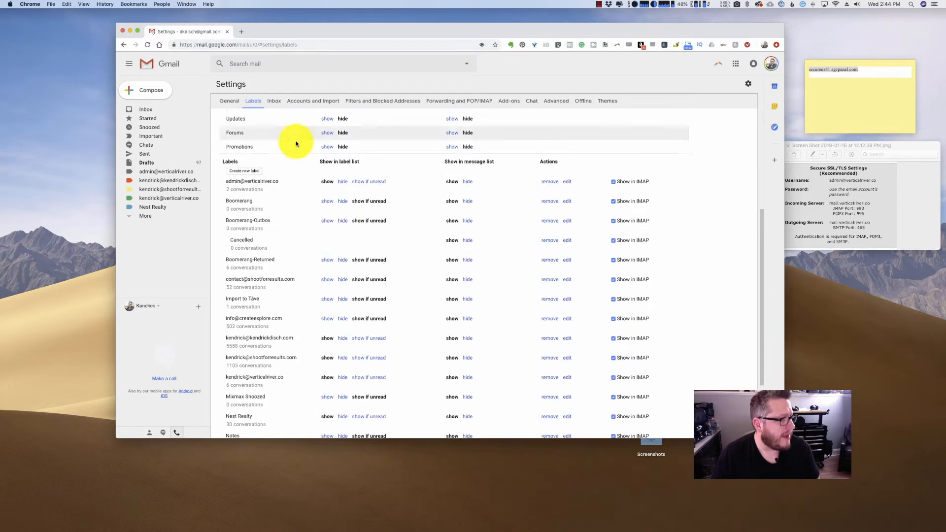
scroll(296, 152, up, 10)
scroll(300, 155, down, 15)
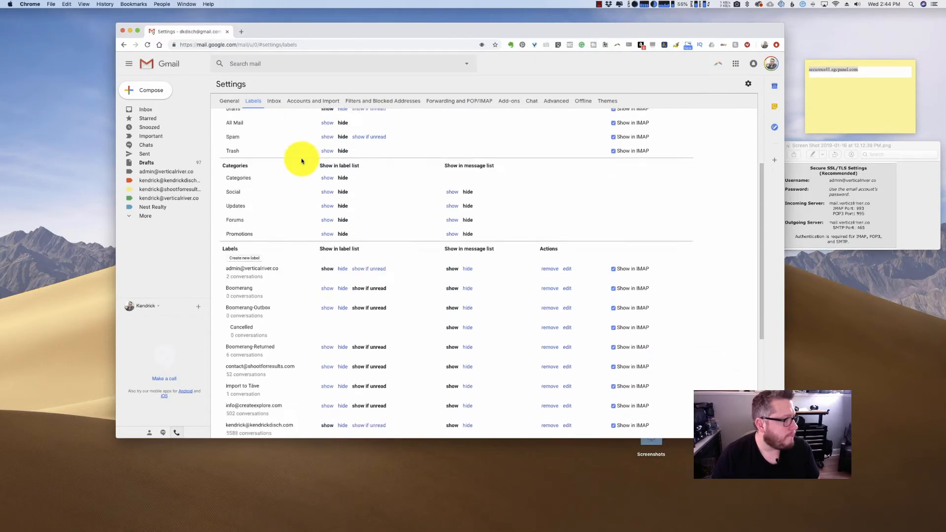
scroll(296, 359, up, 10)
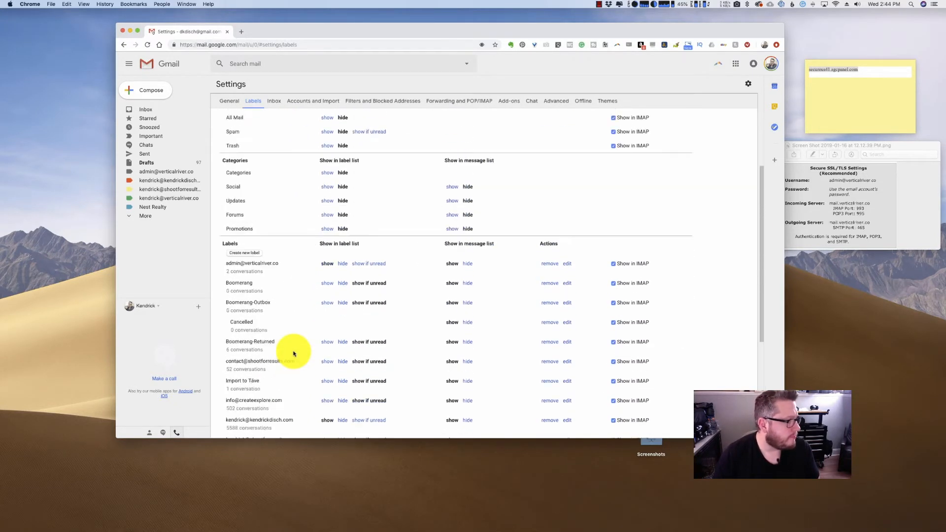
scroll(318, 207, up, 1)
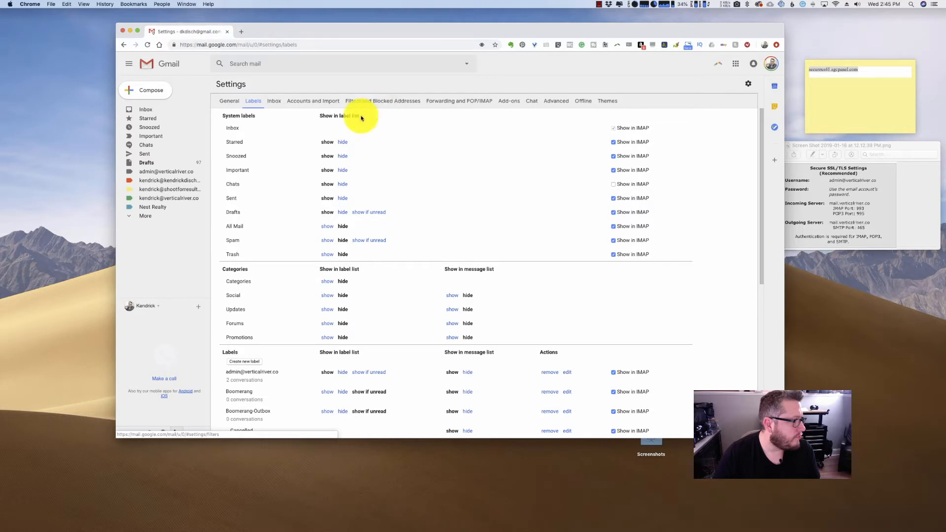
scroll(295, 207, down, 1)
scroll(246, 310, down, 2)
scroll(249, 296, down, 1)
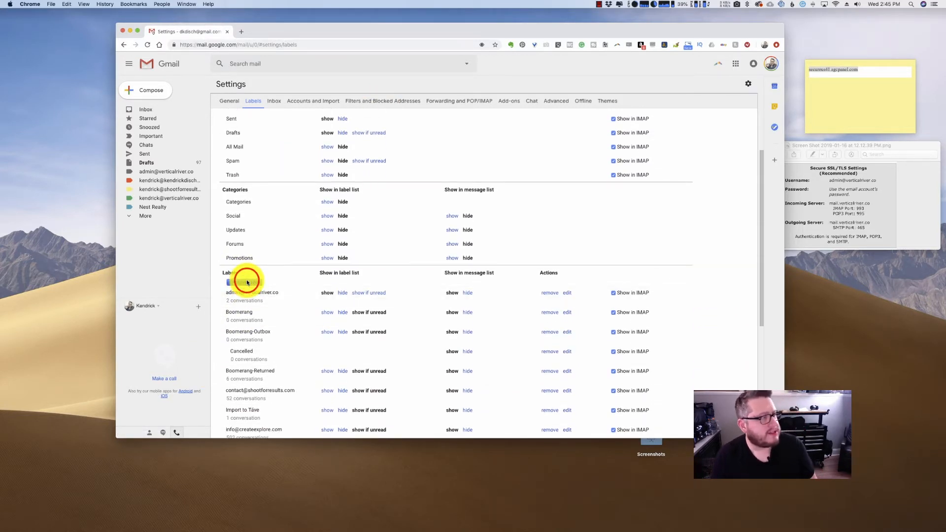
Step: Create a new label named 'Test rule'
click(248, 282)
click(419, 237)
text(Test)
click(522, 273)
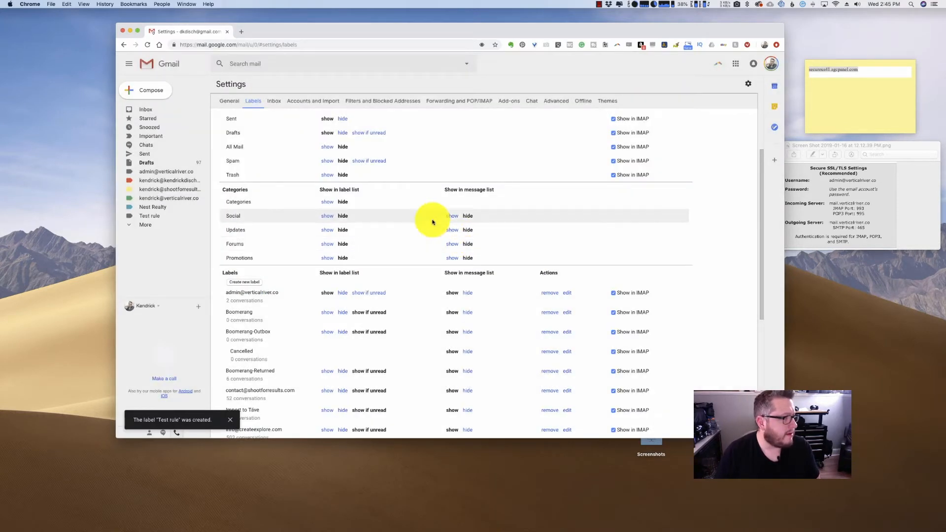
Step: Open the Filters and Blocked Addresses settings
scroll(274, 197, down, 5)
scroll(274, 198, up, 3)
scroll(274, 200, up, 3)
click(386, 102)
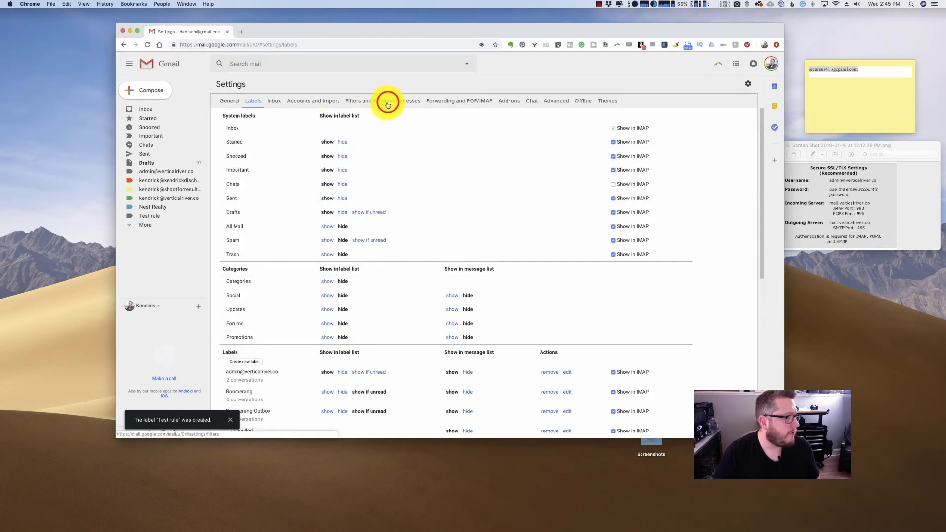
click(471, 238)
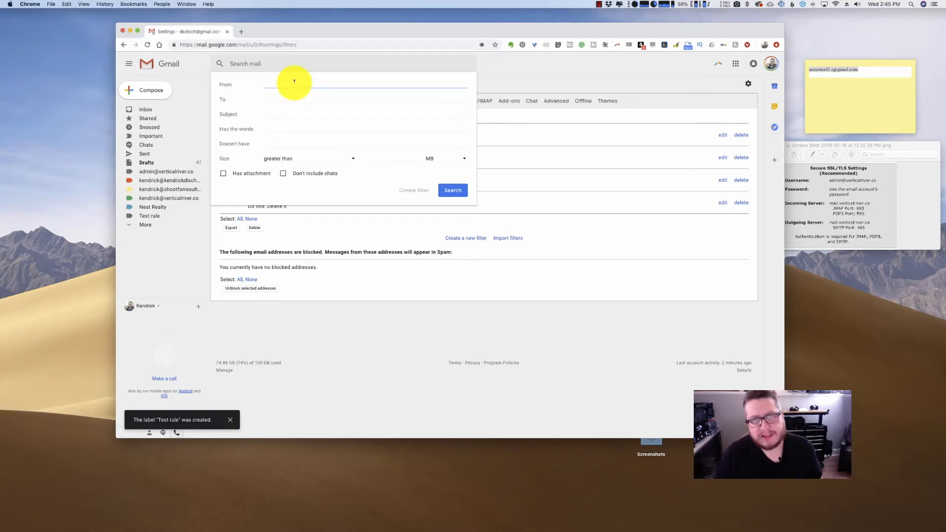
click(290, 98)
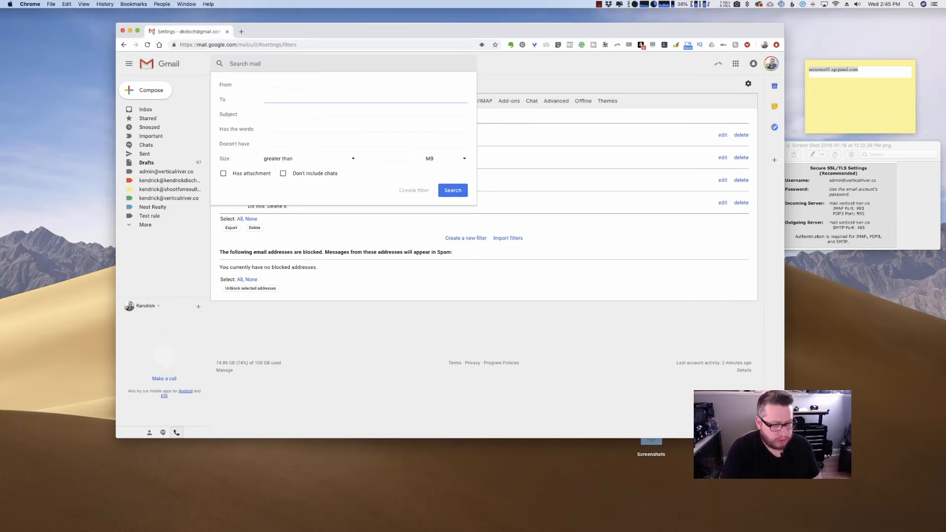
text(admin)
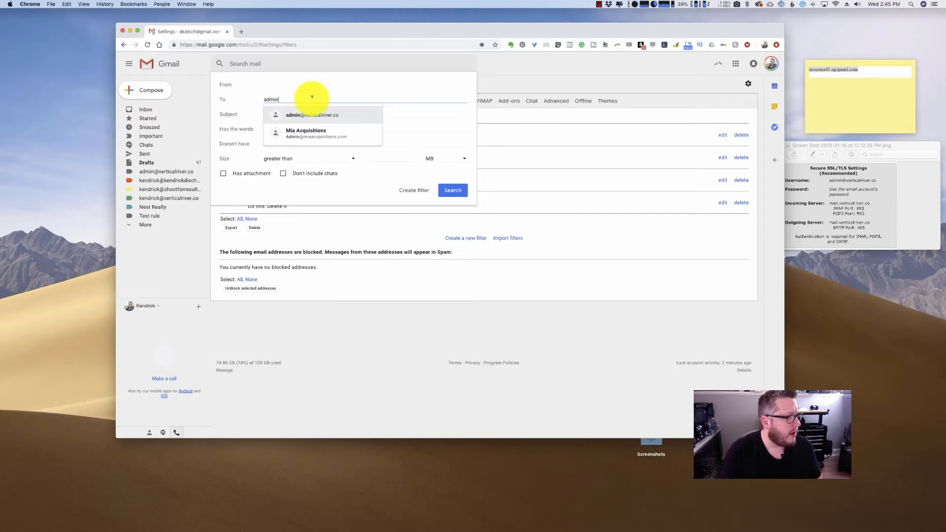
click(318, 115)
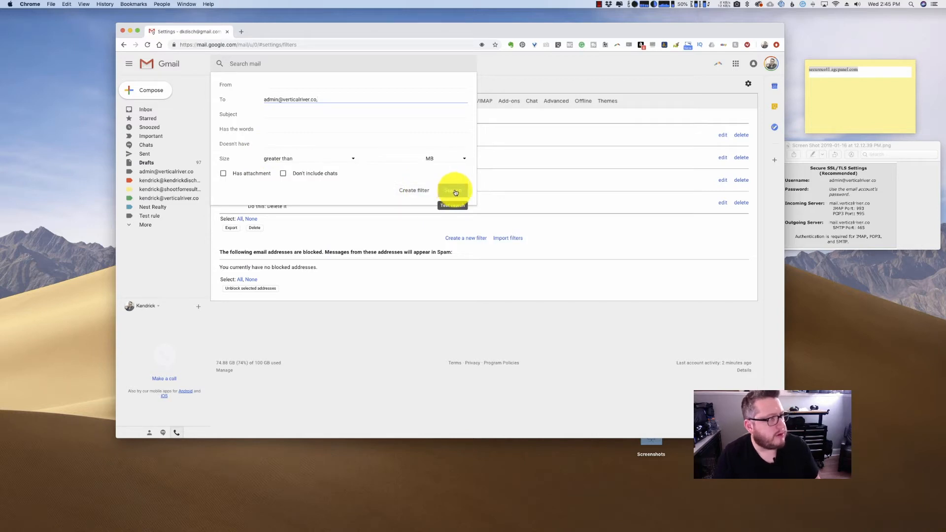
click(423, 192)
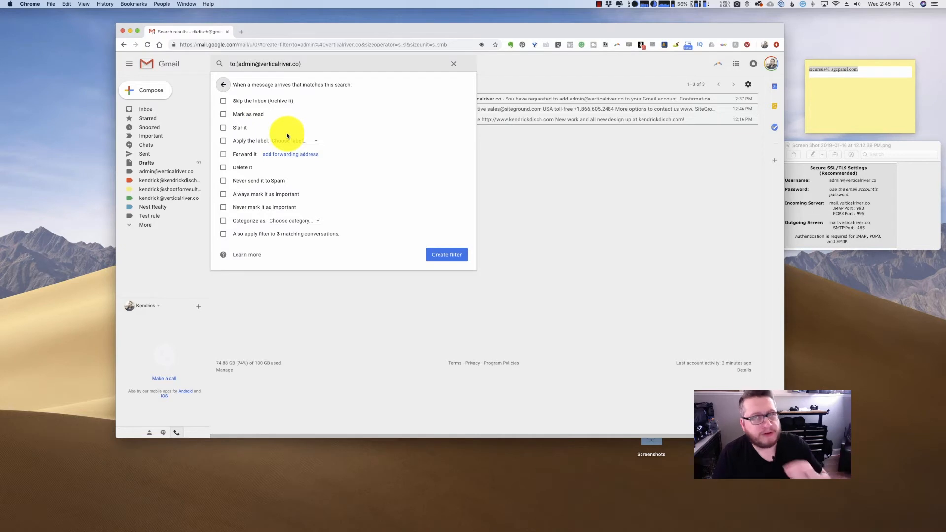
Step: Leave Skip the Inbox and Also apply filter unticked, then close the filter panel without creating it
click(223, 155)
click(222, 155)
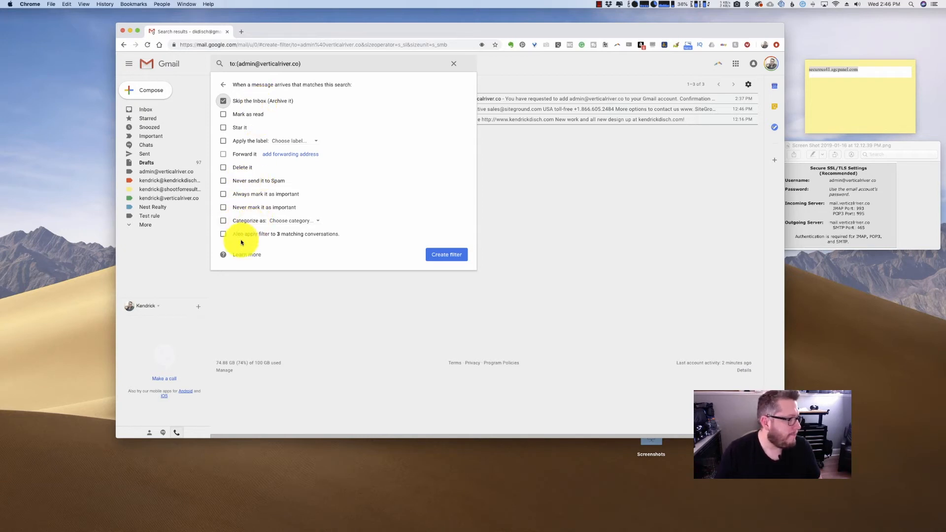
click(224, 235)
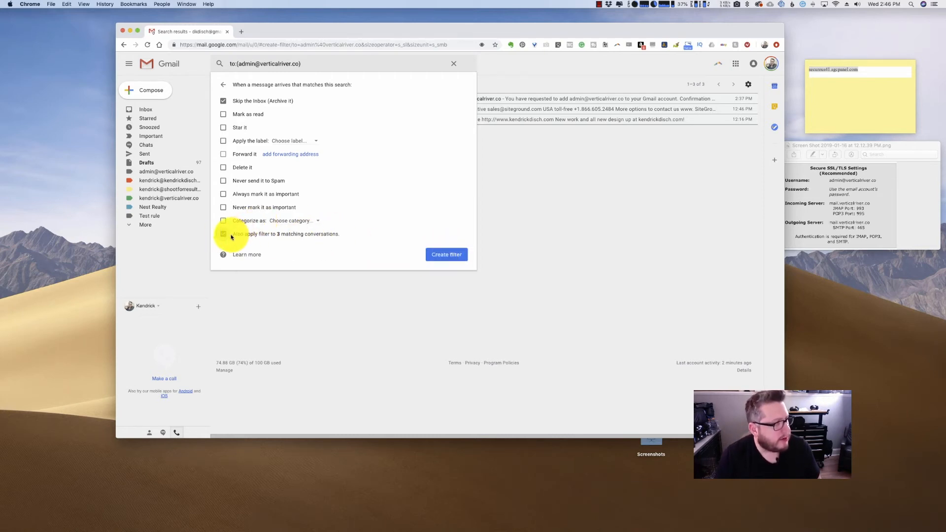
click(224, 235)
click(222, 101)
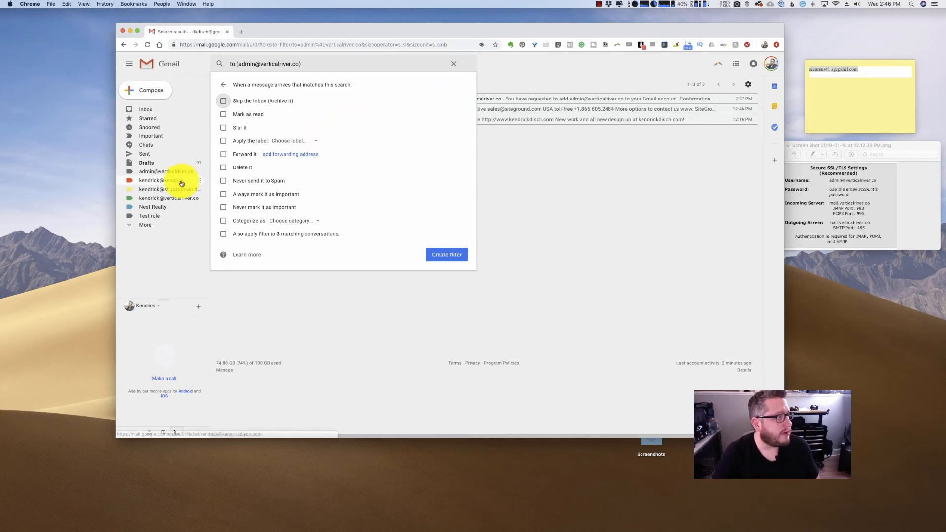
click(453, 65)
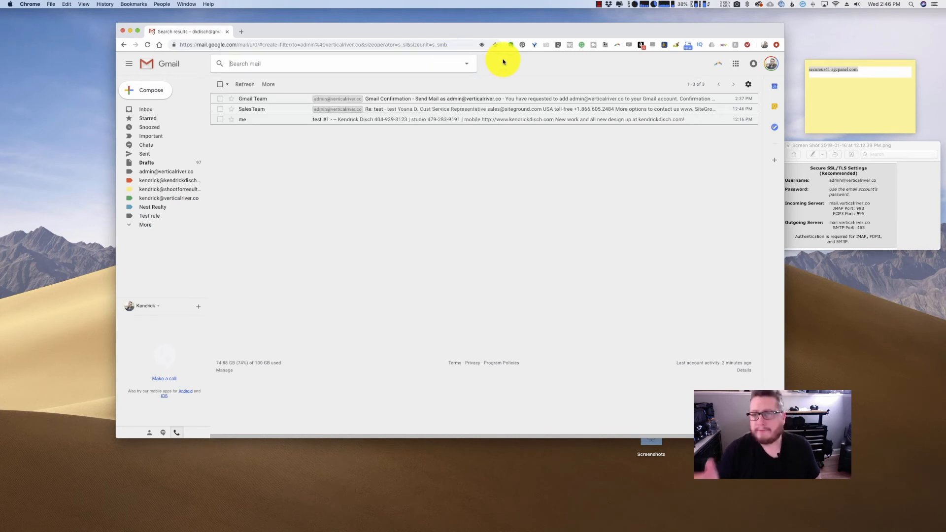